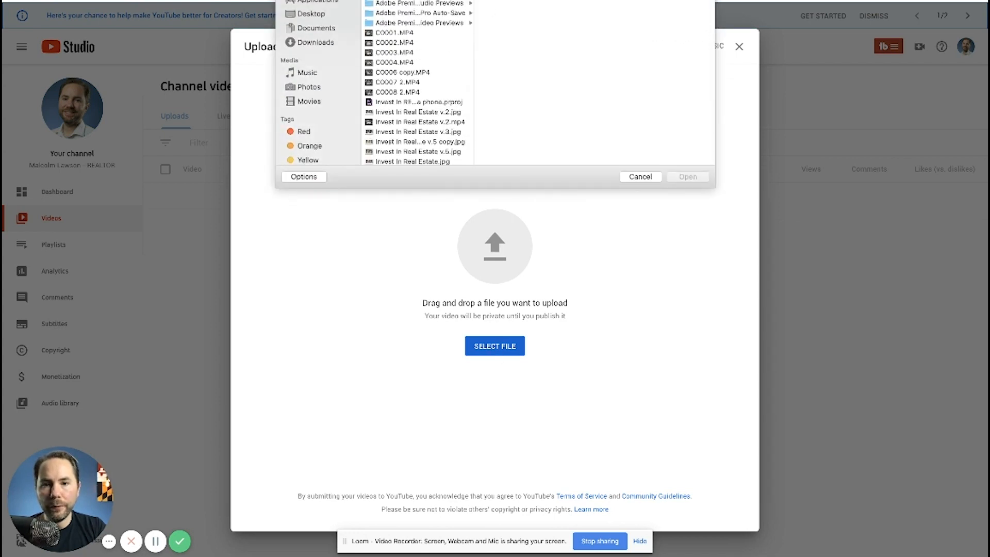
Upload the video file Live In Flip.mp4 and proceed from its details to the monetization settings.
click(521, 1)
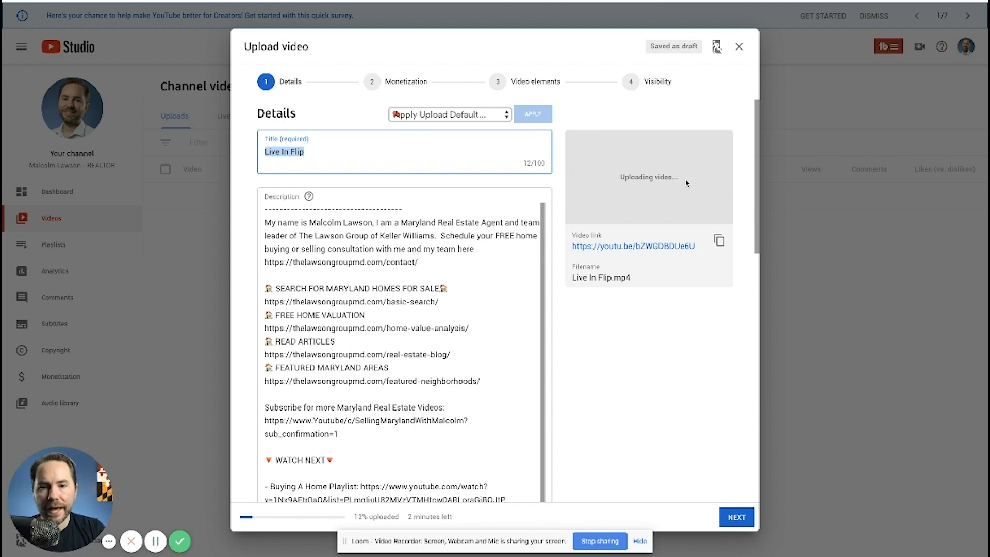
scroll(630, 304, down, 10)
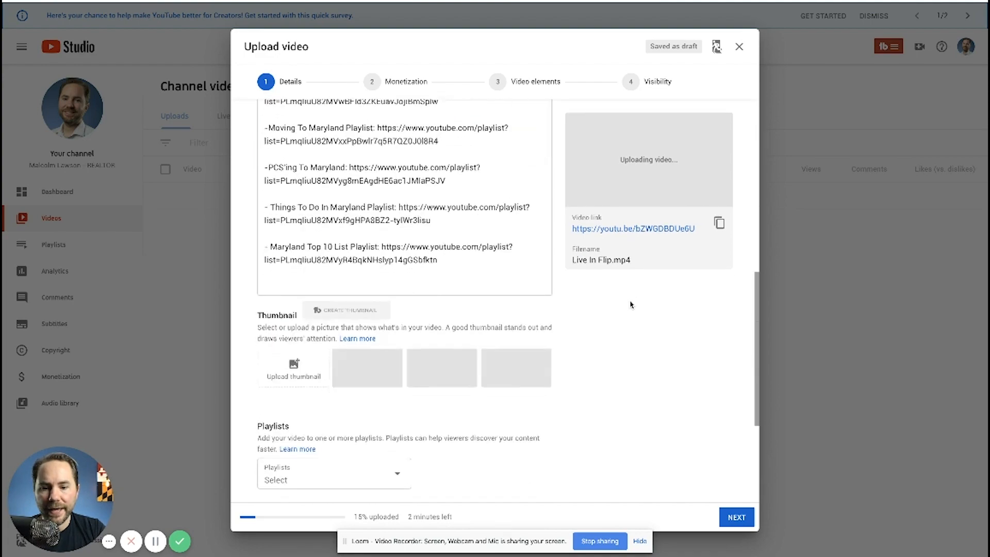
scroll(630, 304, up, 2)
scroll(630, 304, up, 8)
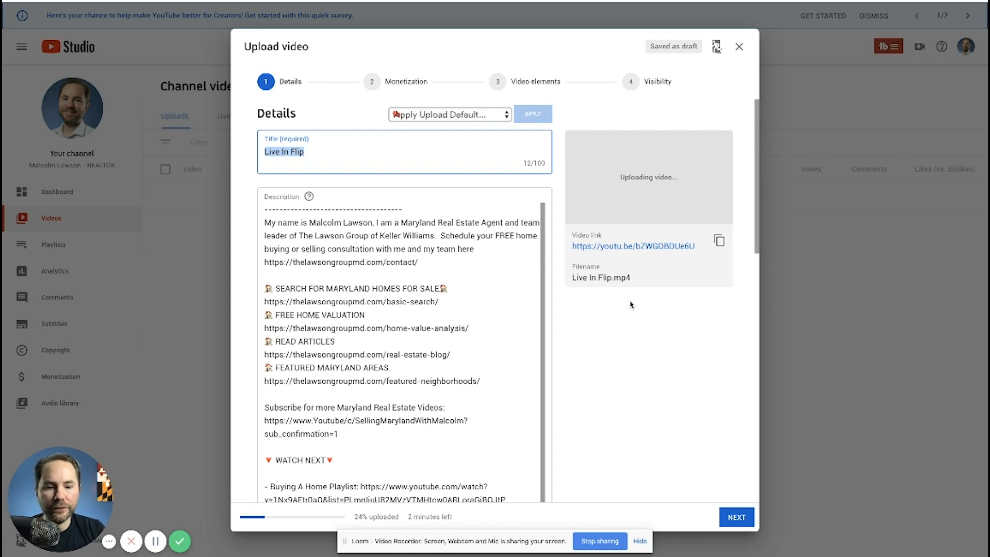
click(737, 518)
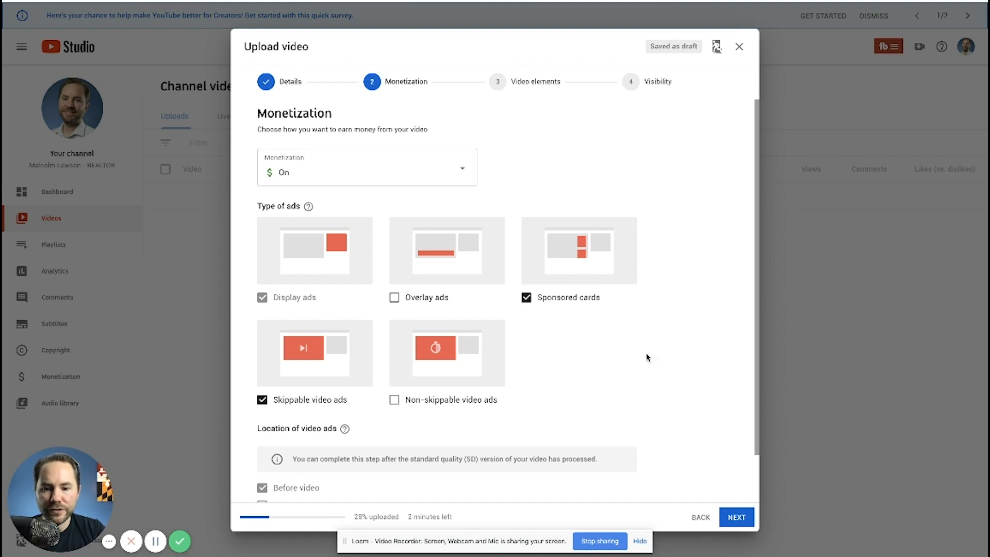
Enable non-skippable video ads for the upload and continue past the video elements to the visibility settings.
scroll(677, 317, down, 1)
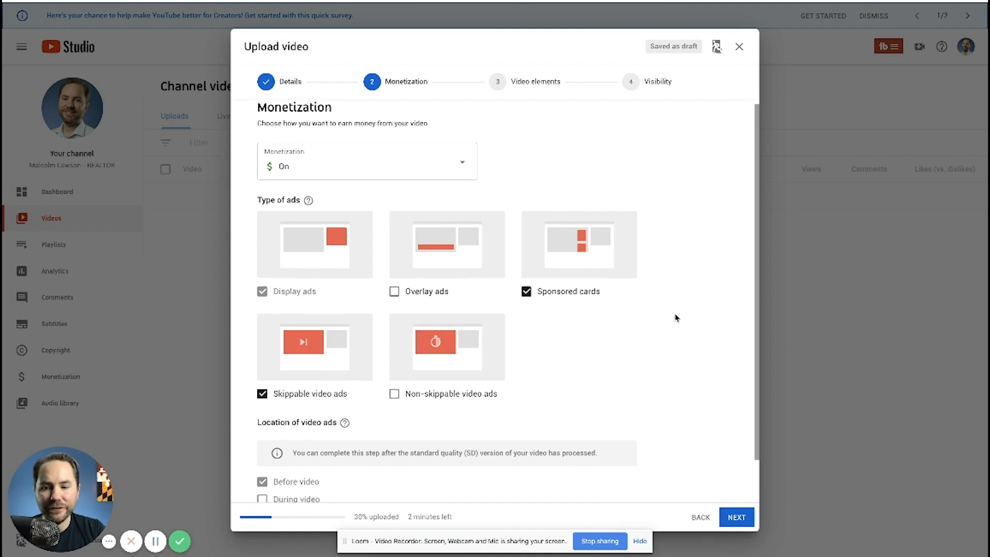
scroll(677, 318, up, 1)
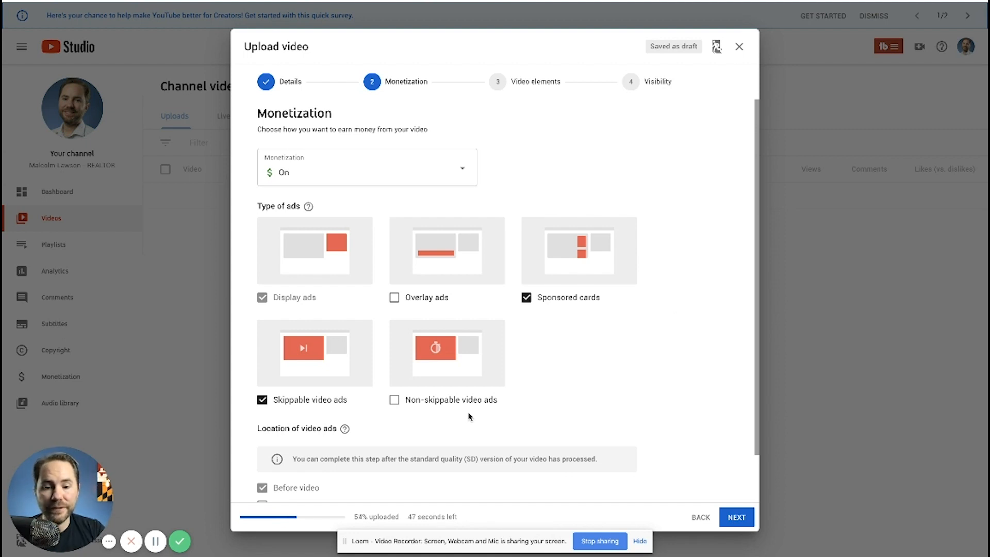
click(443, 401)
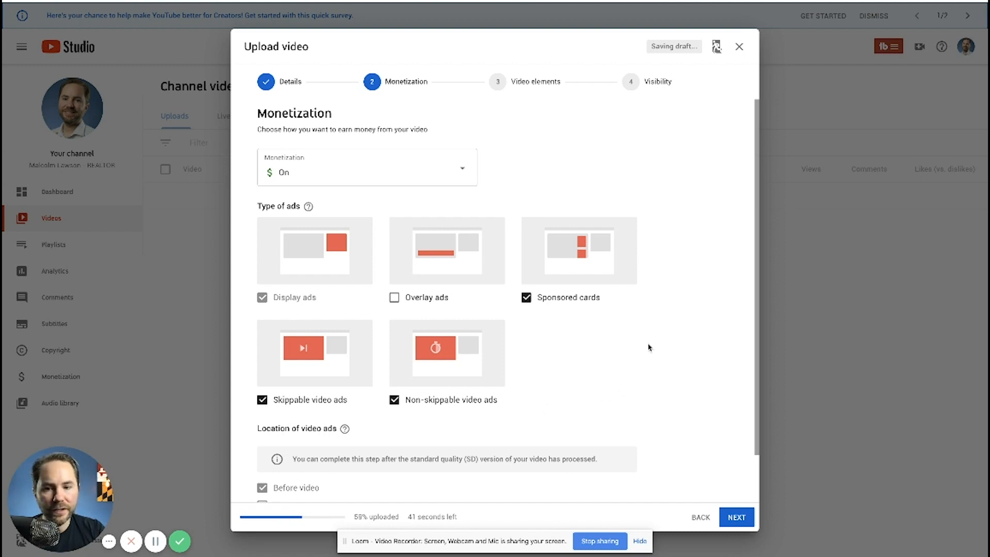
click(737, 517)
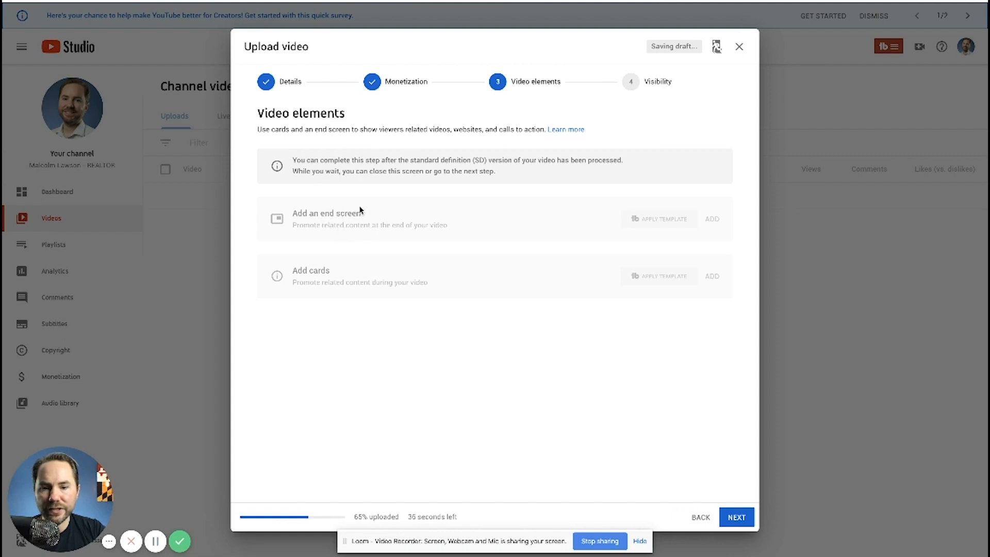
click(738, 519)
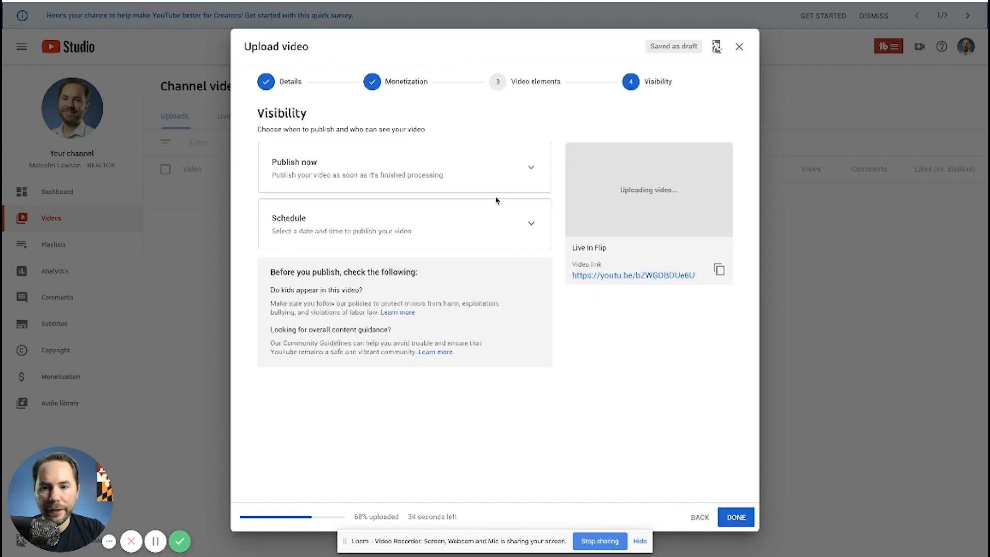
Set the video to publish now as Unlisted, finish the upload and dismiss the processing notice.
click(344, 217)
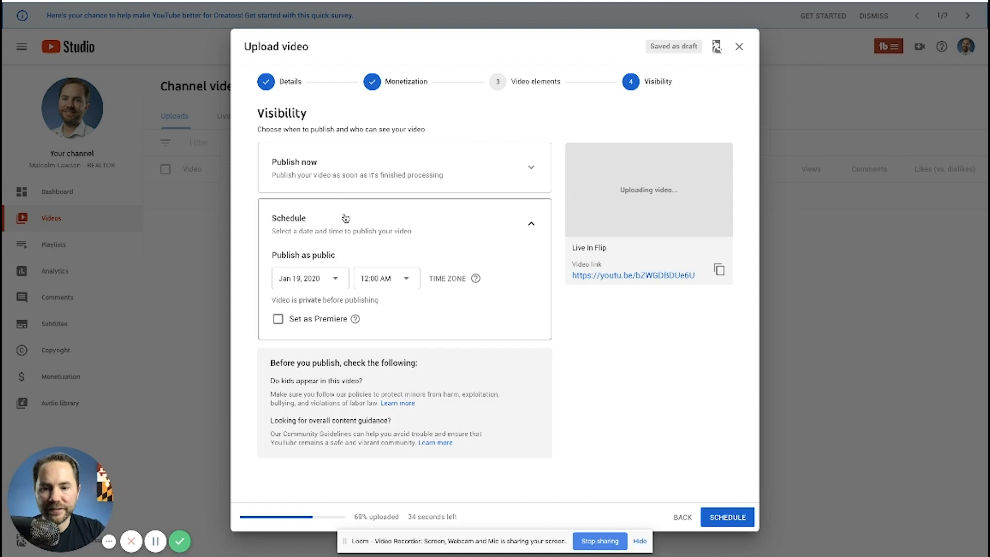
click(390, 230)
click(440, 179)
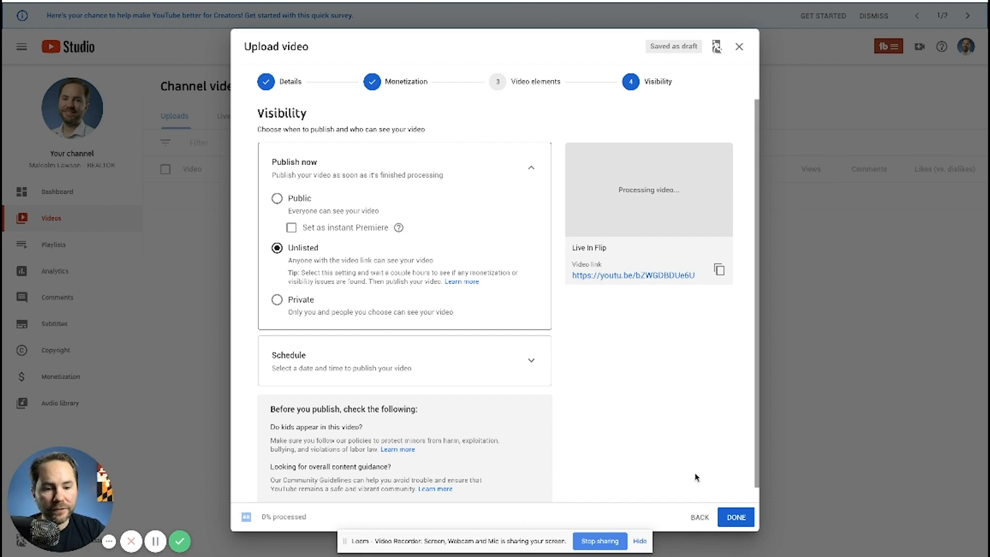
click(744, 523)
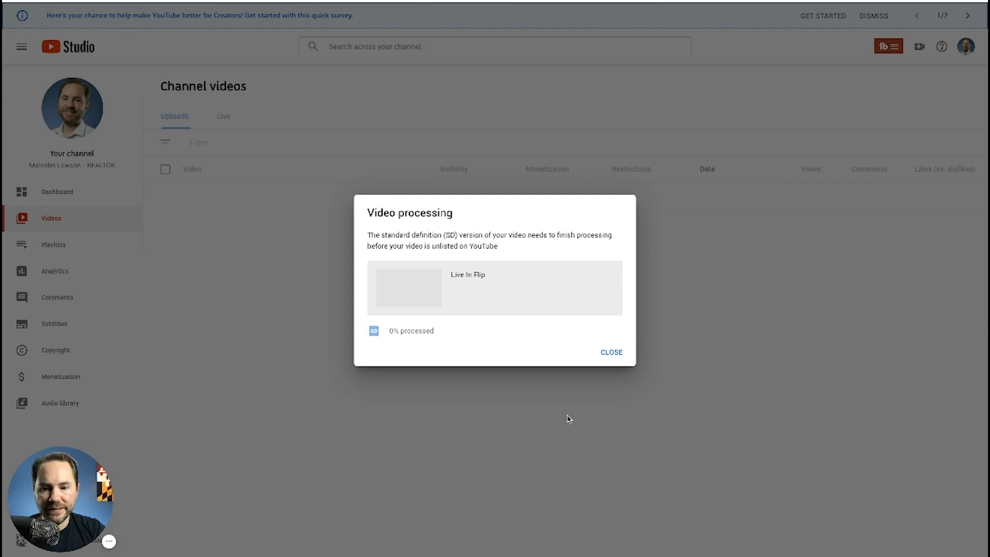
click(610, 352)
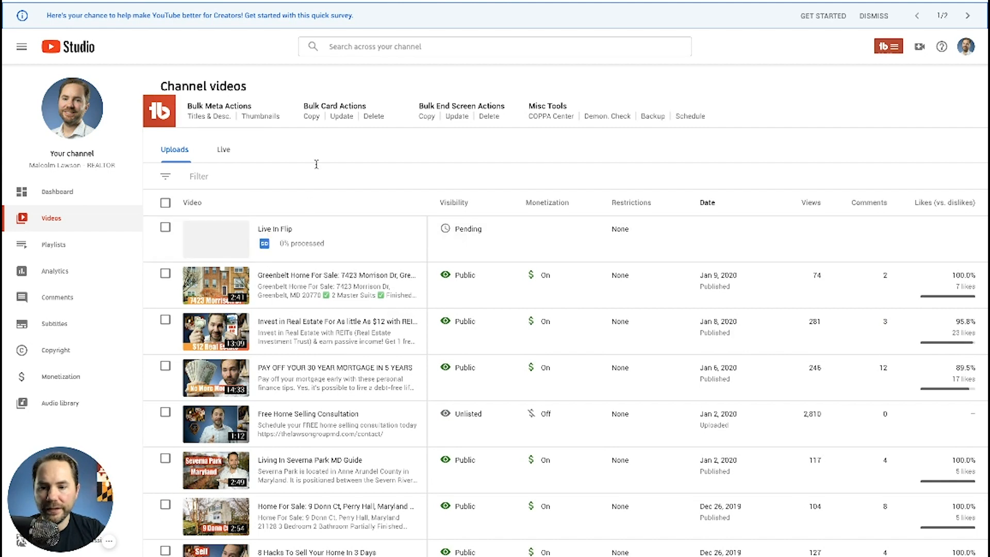
Open the details of the newly uploaded Live In Flip video for editing.
mouse_move(254, 240)
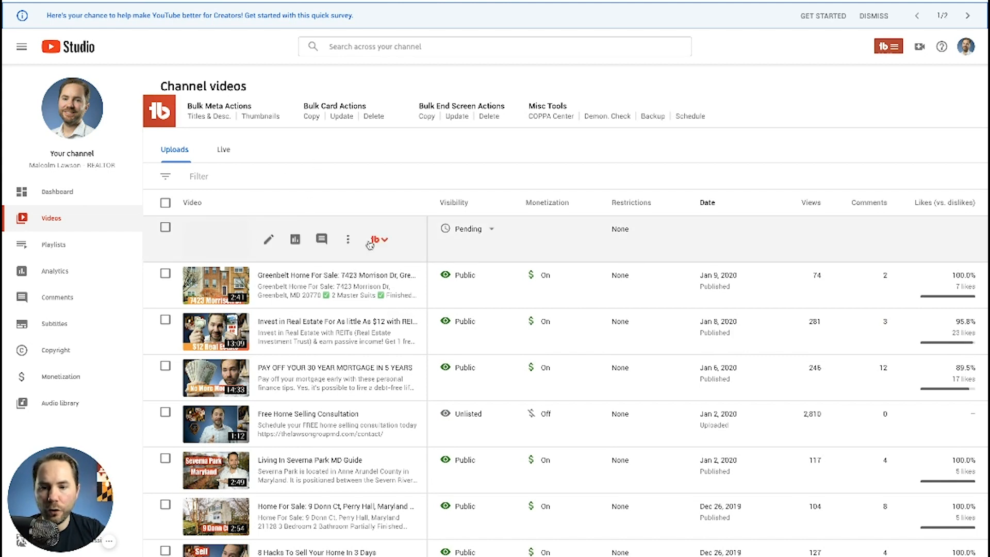
click(268, 241)
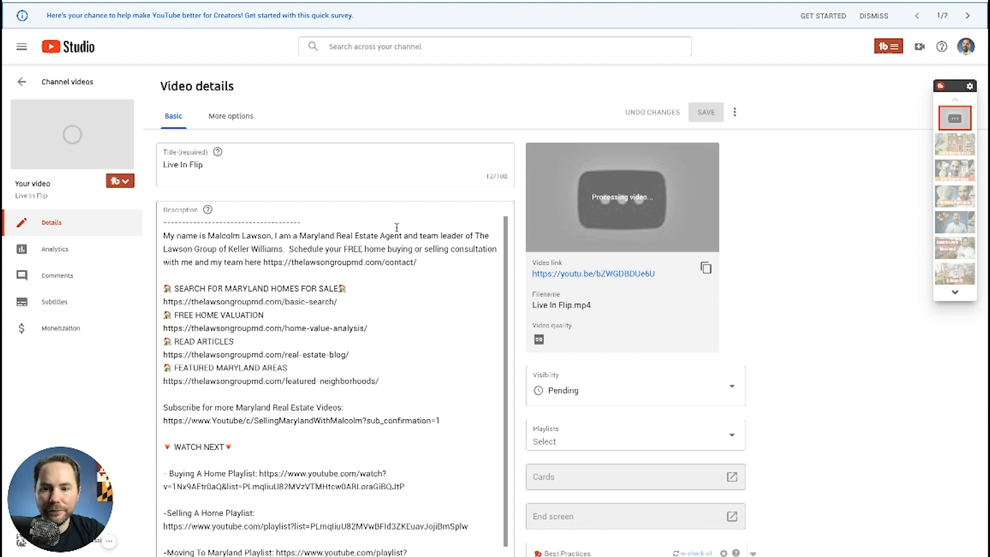
click(199, 163)
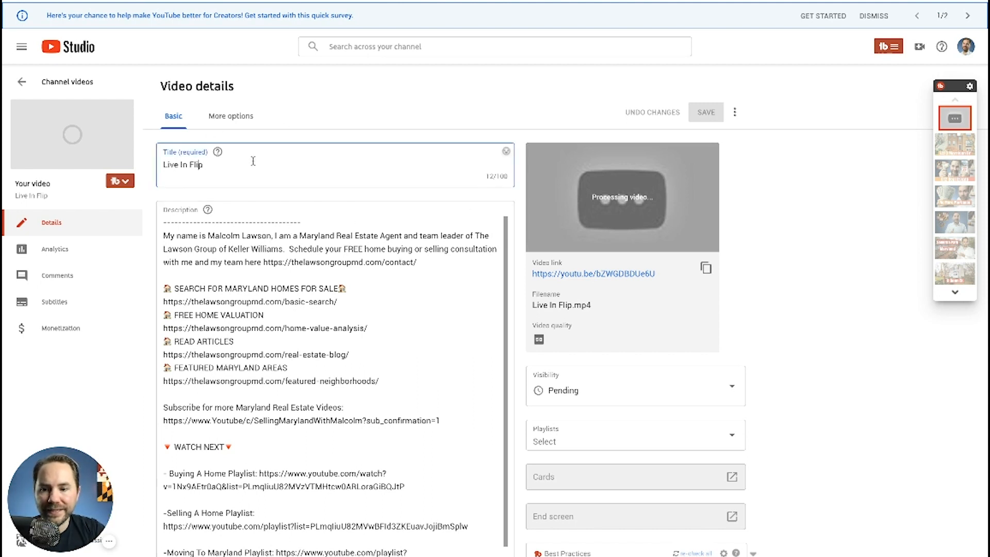
key(Tab)
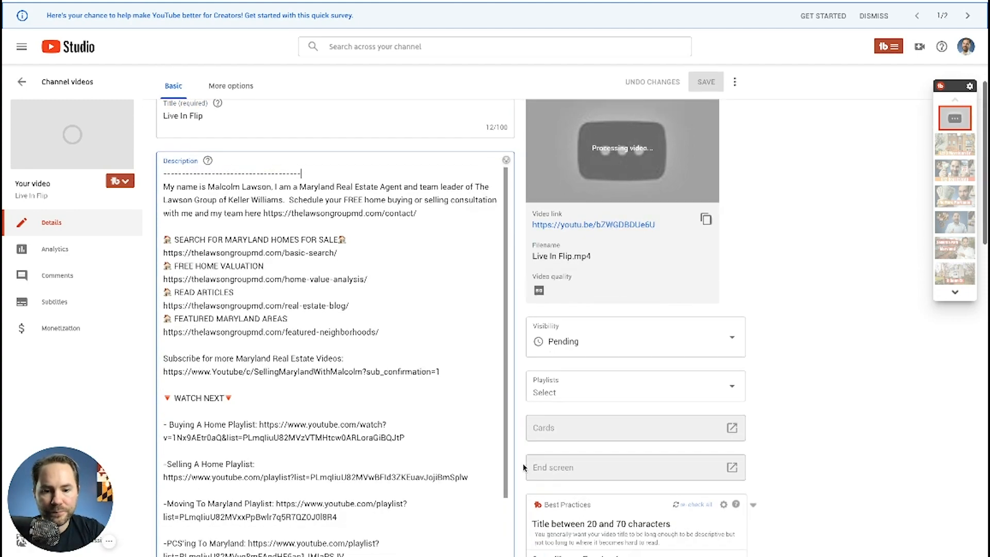
Add the tags "live in flip" and "real estate investing" to the video.
scroll(525, 466, down, 6)
scroll(523, 468, down, 5)
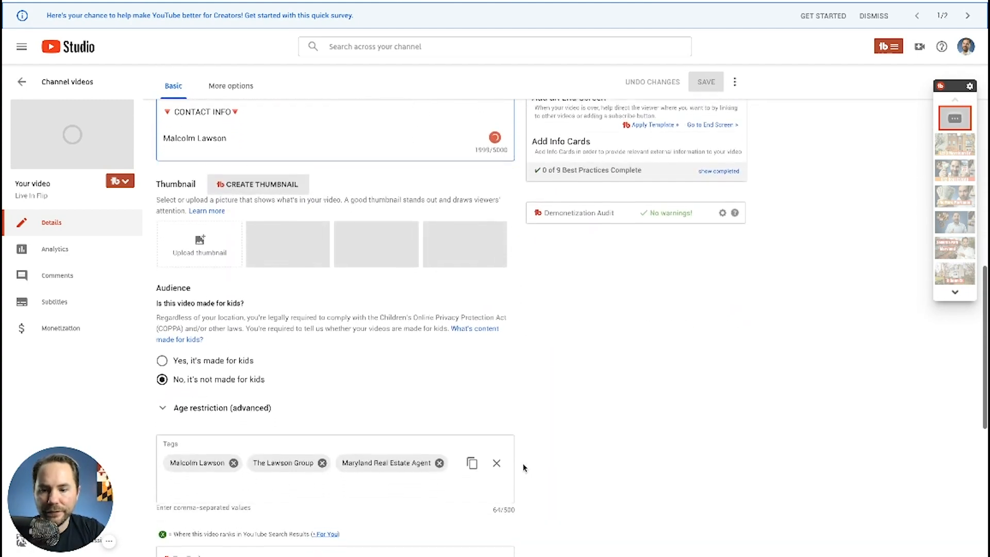
click(349, 295)
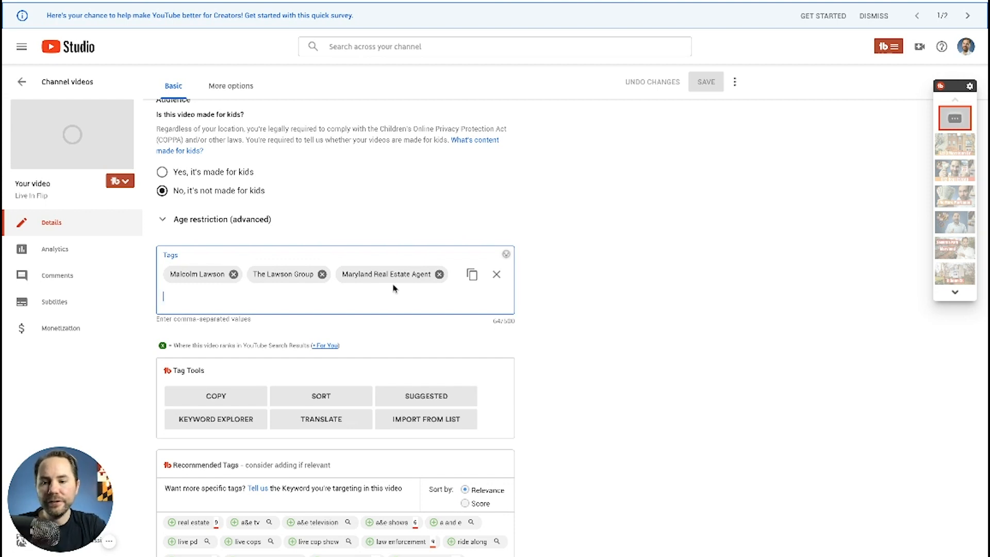
text(live in flip)
key(Return)
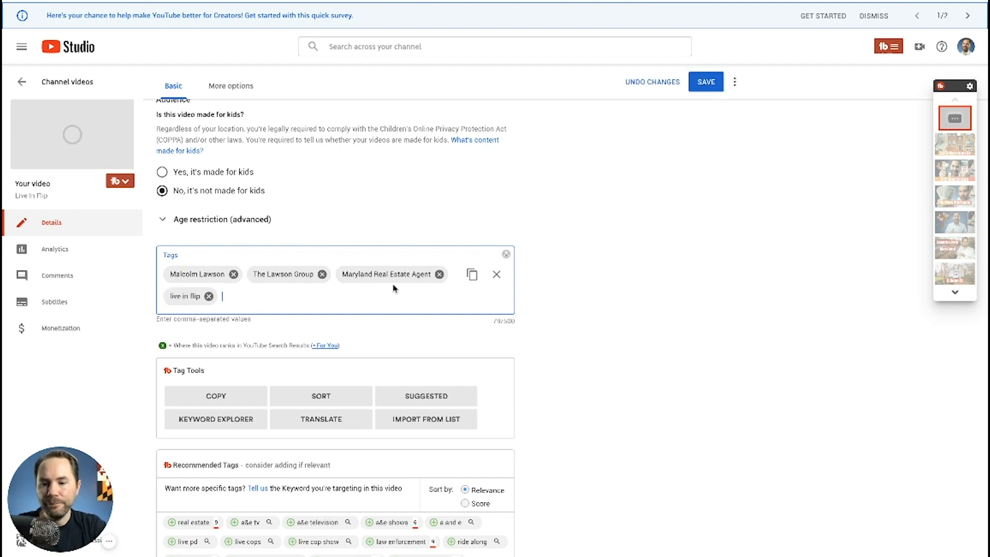
text(real estate i)
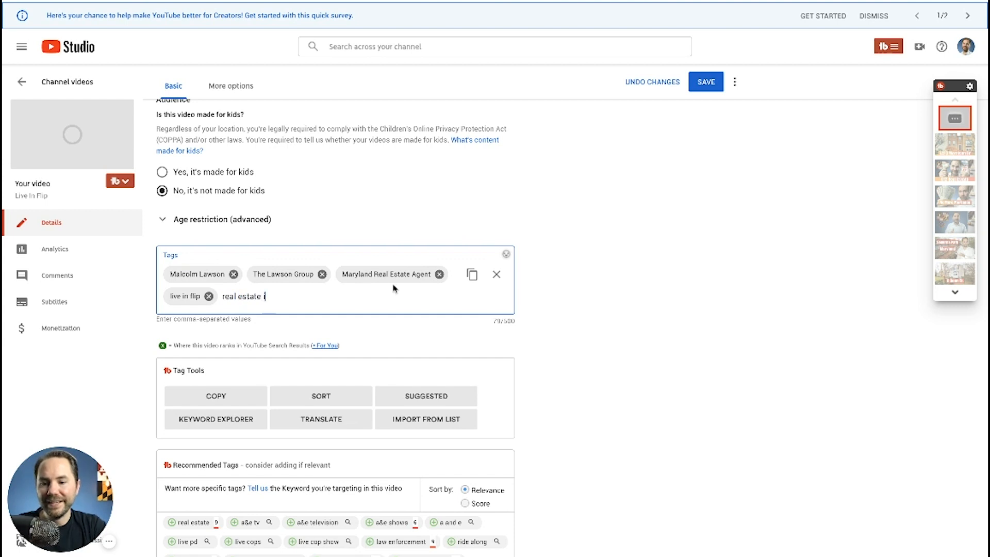
text(nvesting)
key(Return)
Add the tag "flipping a home" from the related search terms suggested for flipping a home.
text(flip)
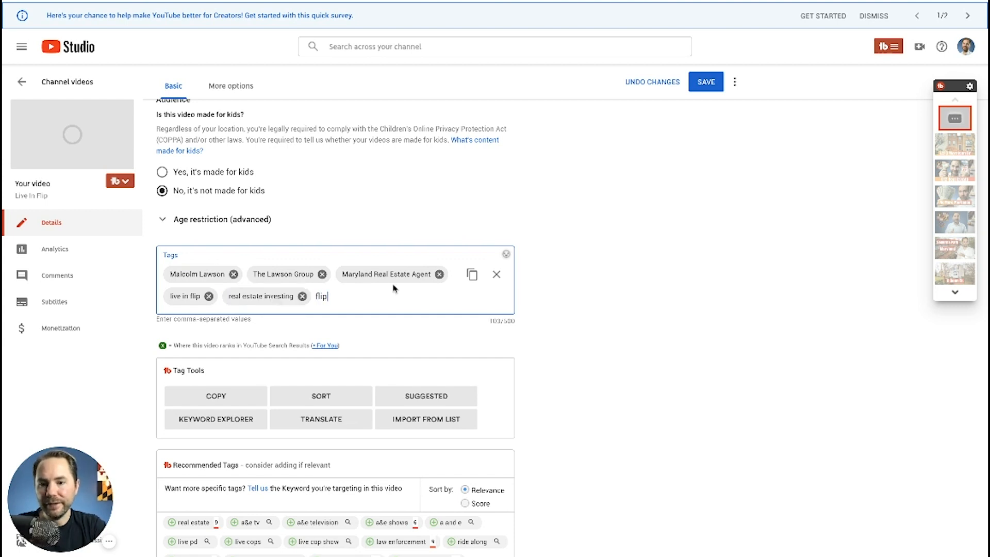
text(ing a home)
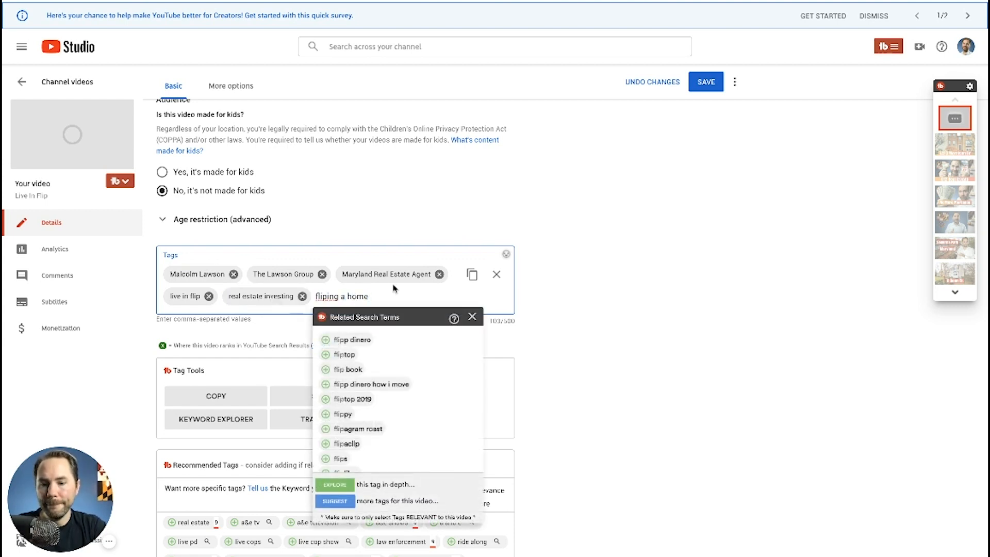
click(336, 341)
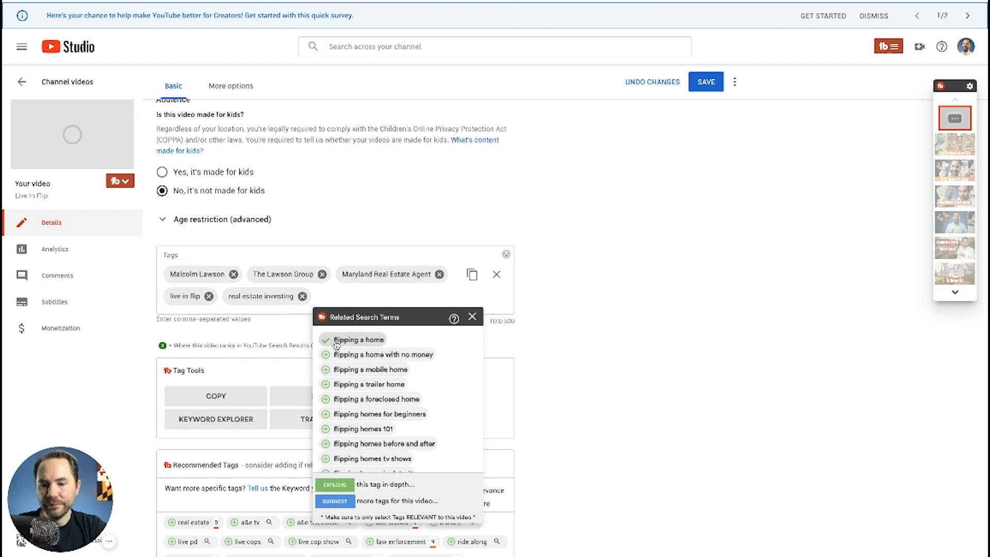
click(619, 252)
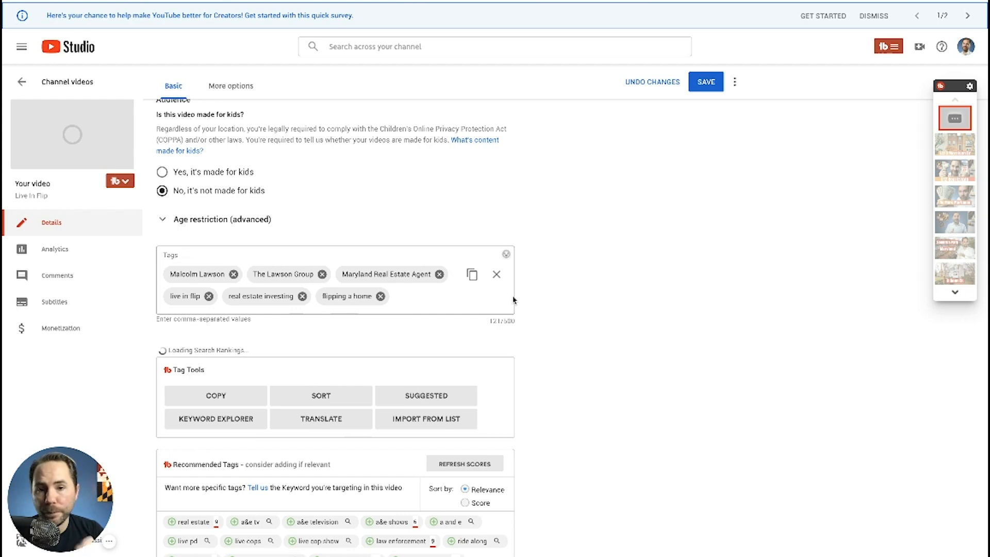
Examine the recommended tags, the current tags and the thumbnail section of the video details.
scroll(541, 355, down, 4)
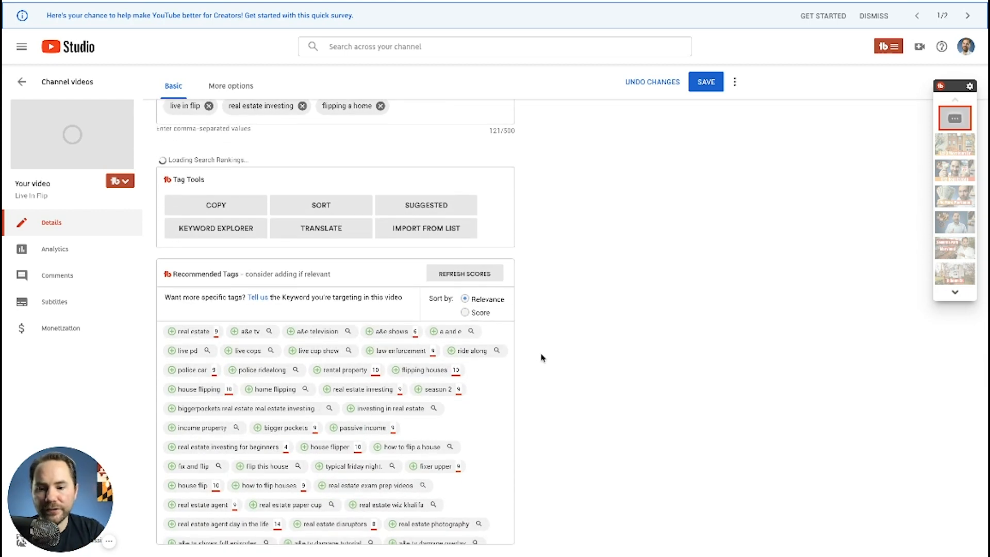
scroll(555, 424, up, 4)
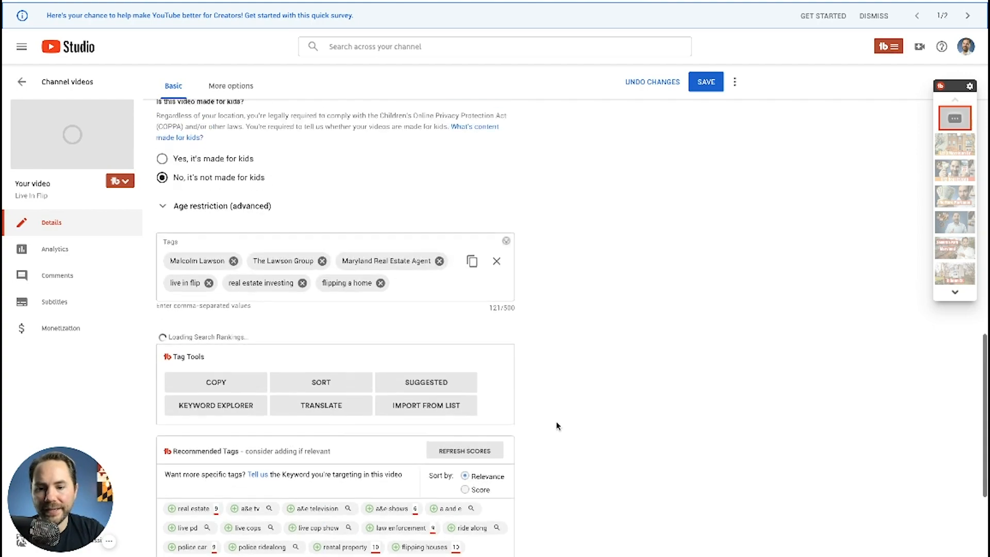
scroll(432, 311, up, 7)
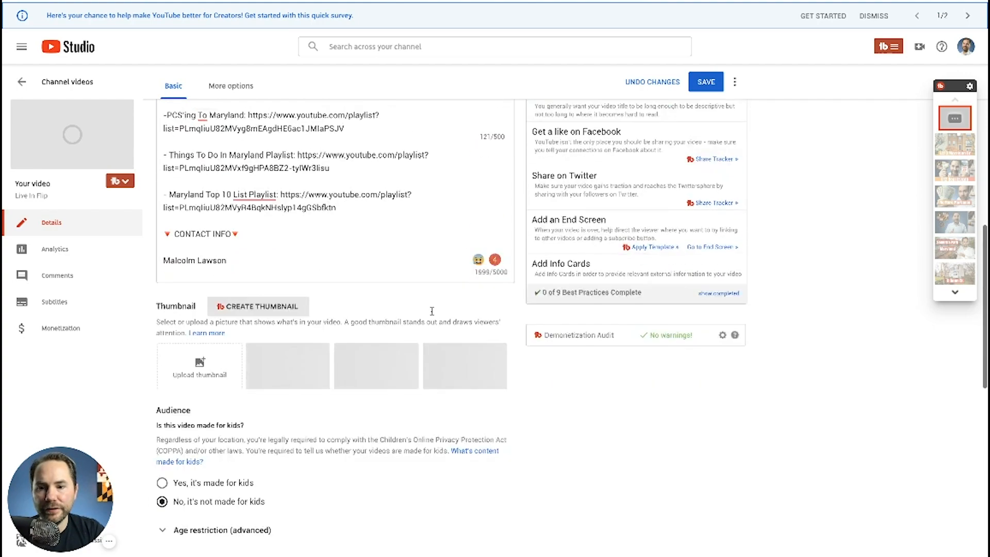
scroll(561, 450, down, 10)
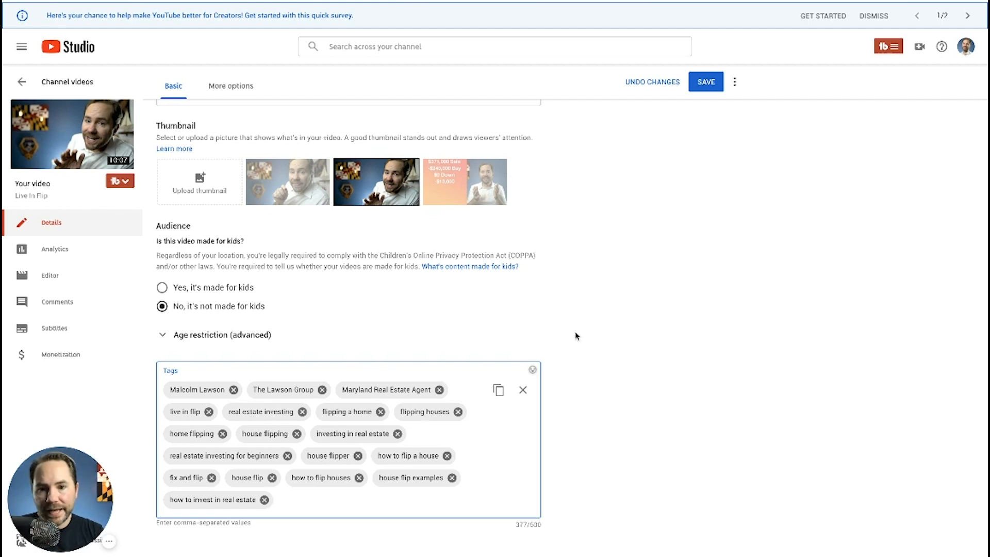
Write an opening paragraph above the dashed line in the description, starting "I just completed my first "Live In Flip"" and recommending live in flips for first-time investors.
scroll(576, 335, up, 8)
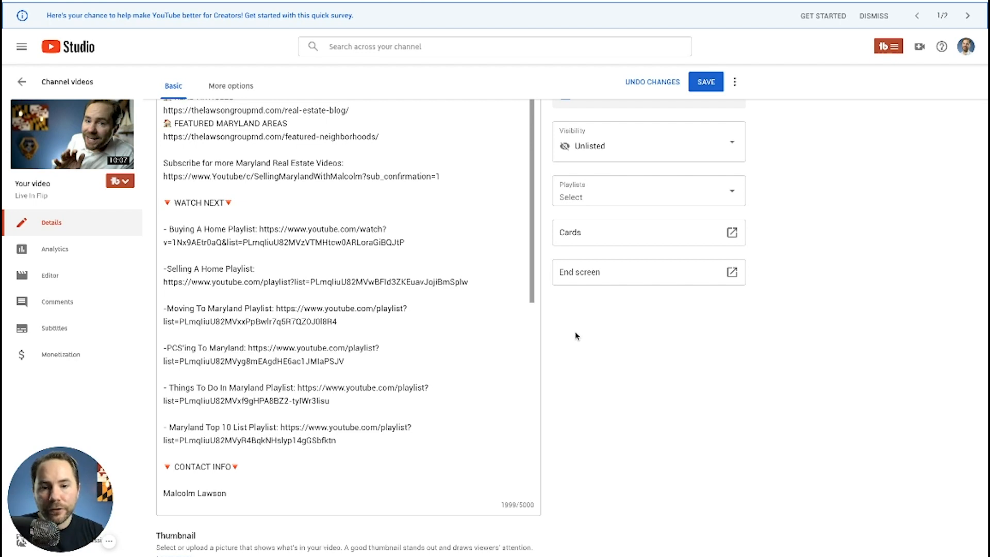
drag(530, 137, 531, 354)
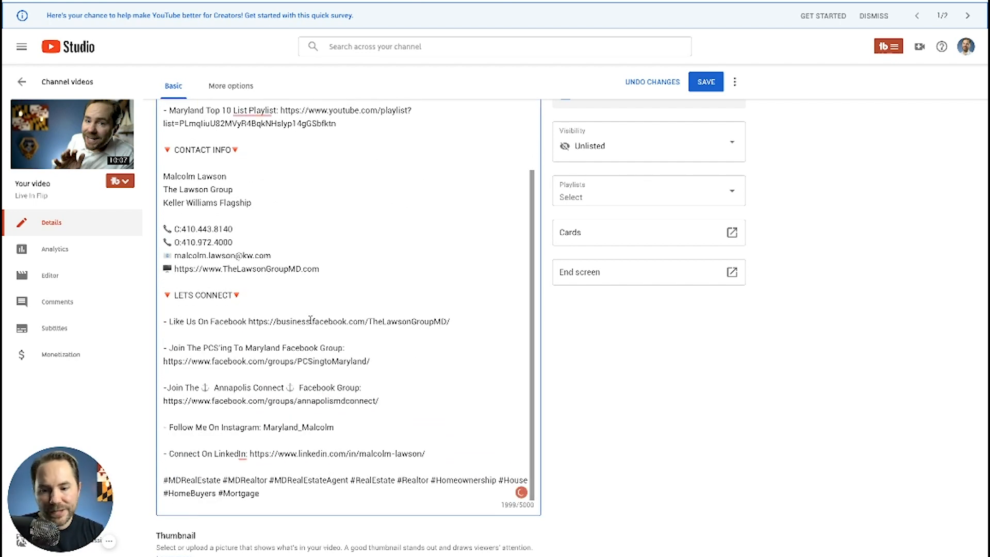
scroll(332, 491, up, 15)
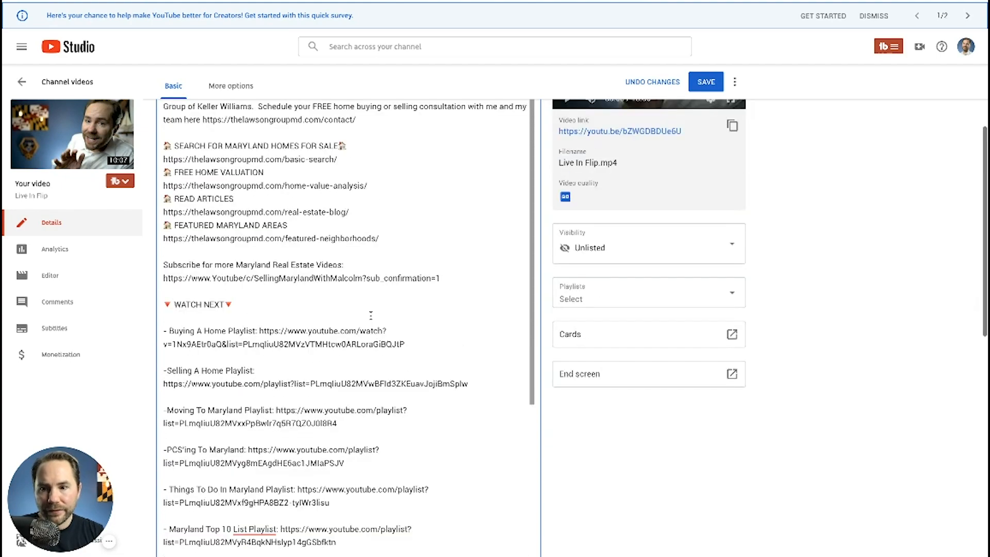
scroll(371, 314, up, 5)
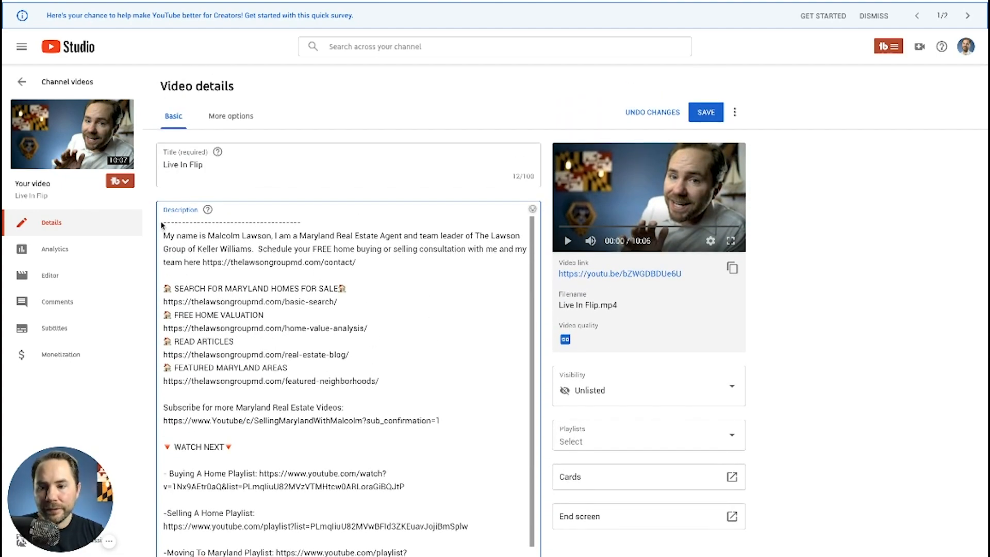
key(Return)
key(Return)
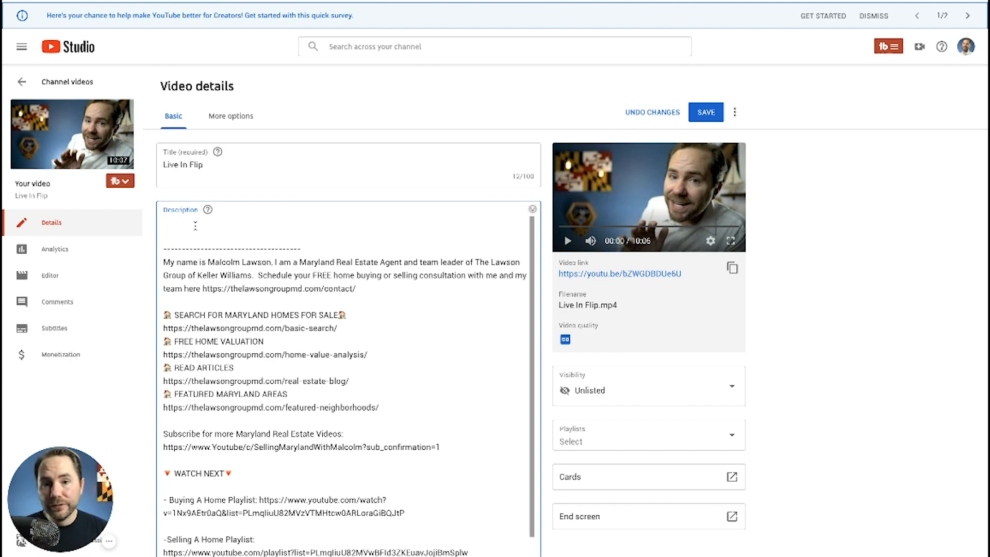
text(I just completed my first "Live In Flip". This is one of the easiest ways to get into real estate investing for beginners. You purchase the home as your primary residence and then fix and flip the home as you live in it.  There are many advantages to flipping a home this way rather than a traditional flip. This is why I recommend "live in flips" for first-time real estate investors.)
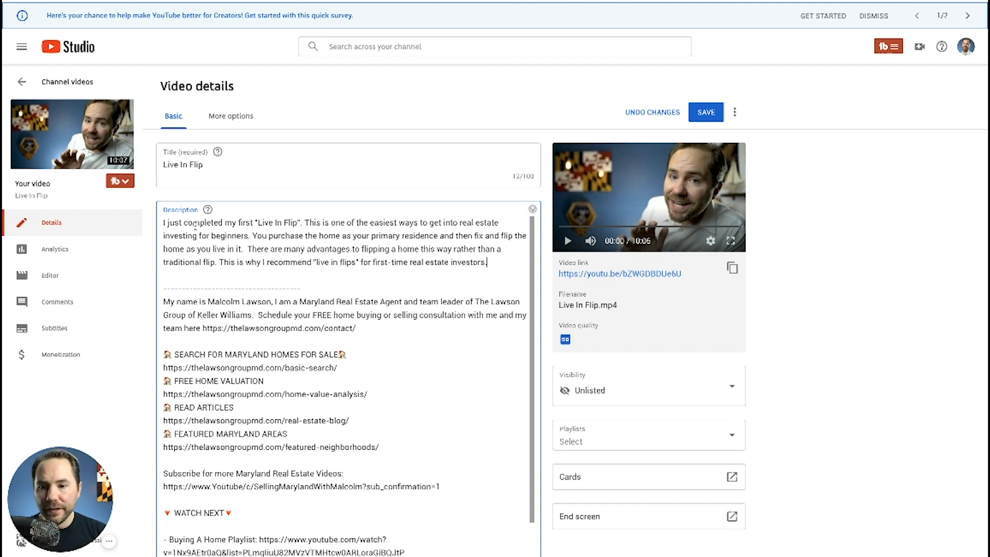
Review the keyword phrases in the description's opening paragraph, from "Live In Flip" to "first-time real estate investors".
click(251, 235)
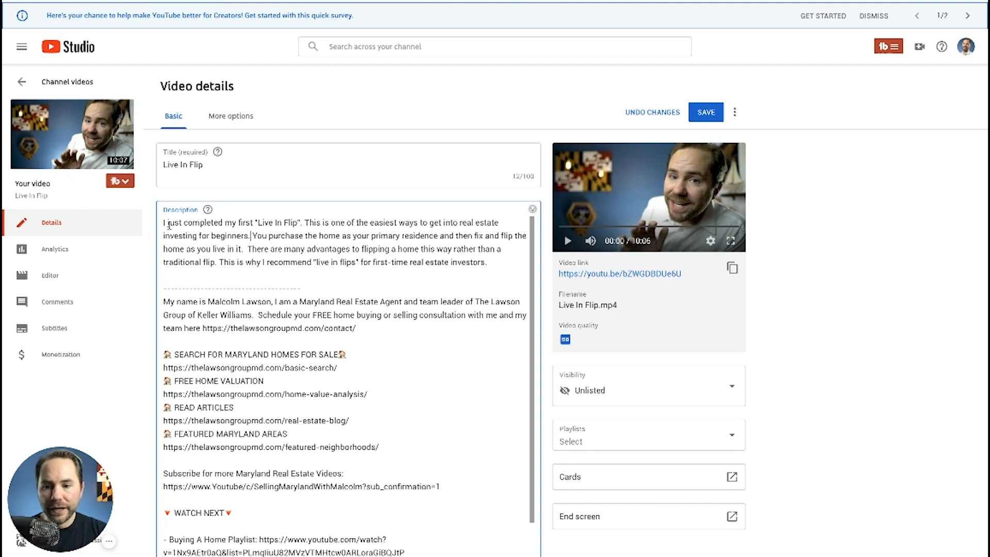
drag(258, 223, 297, 225)
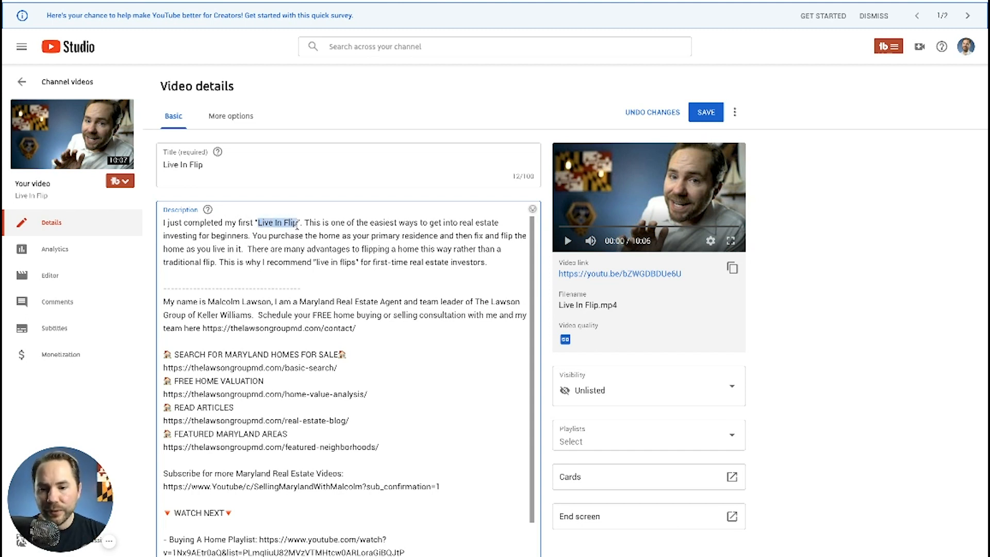
click(319, 223)
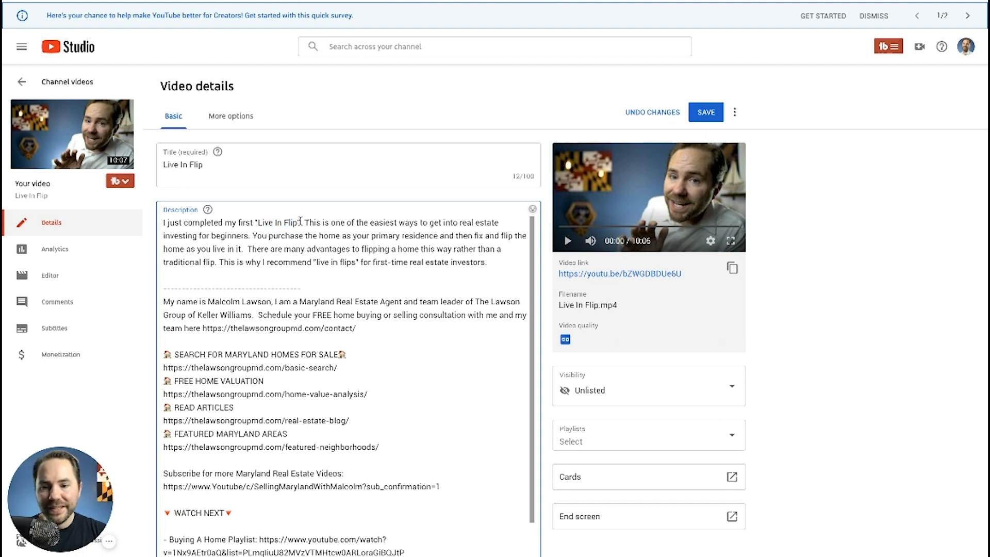
drag(459, 223, 248, 238)
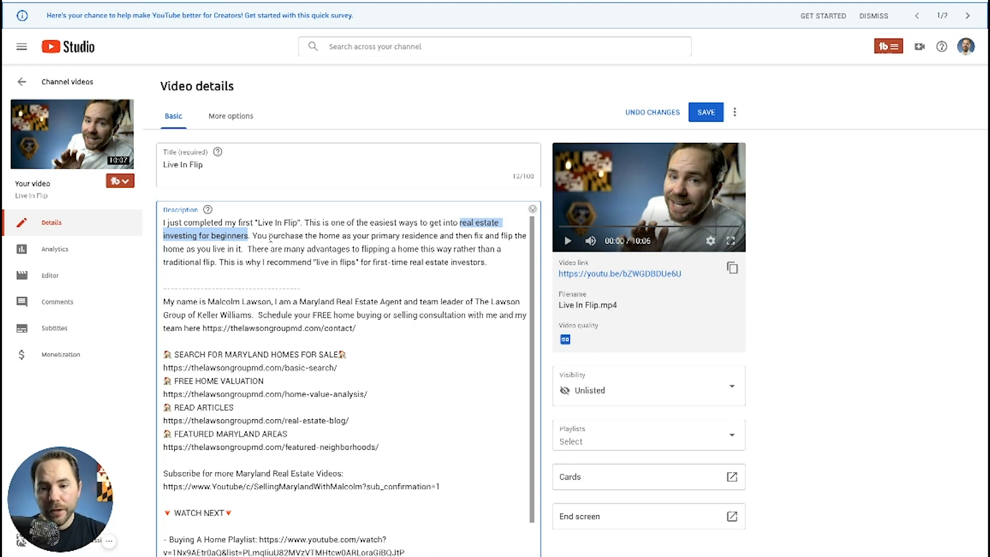
click(473, 235)
drag(472, 235, 514, 236)
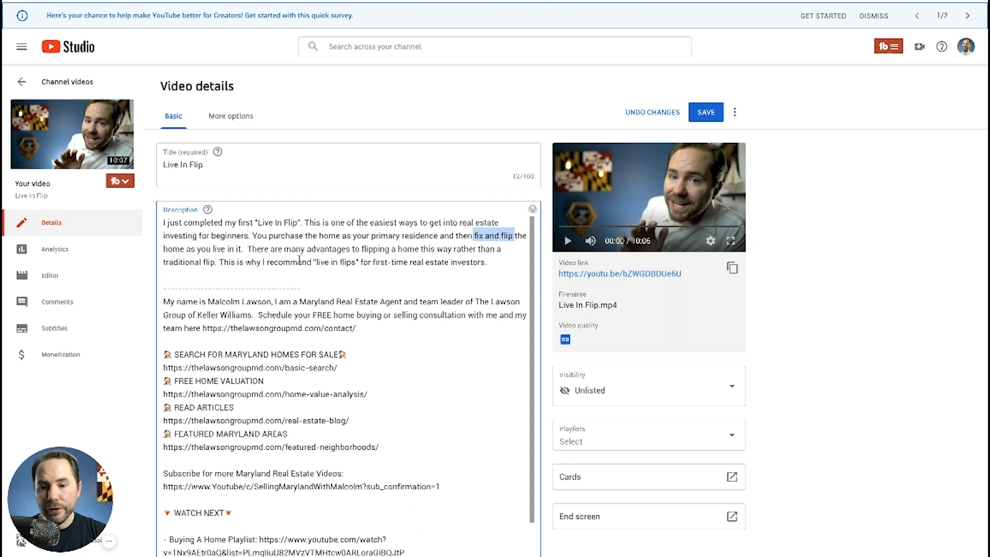
drag(360, 249, 418, 250)
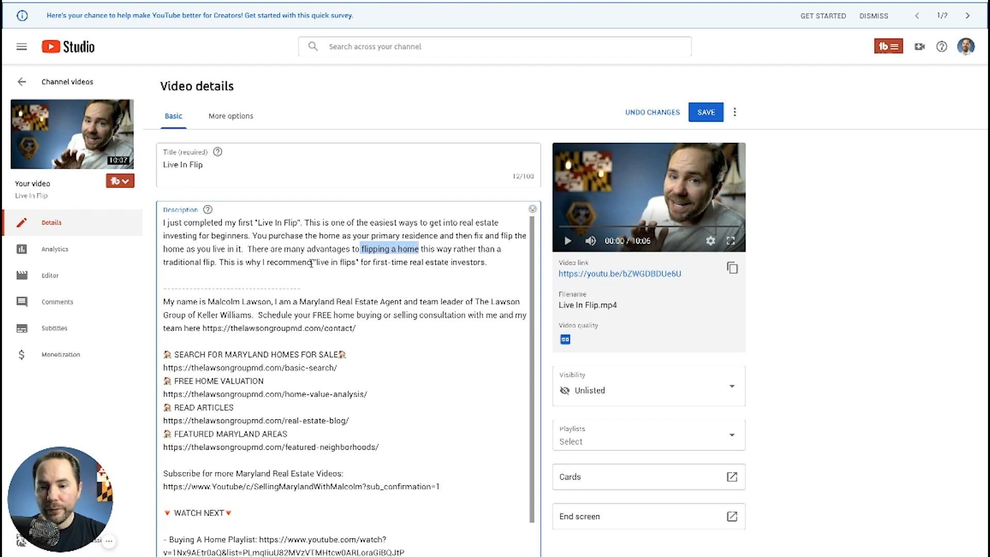
drag(371, 262, 484, 267)
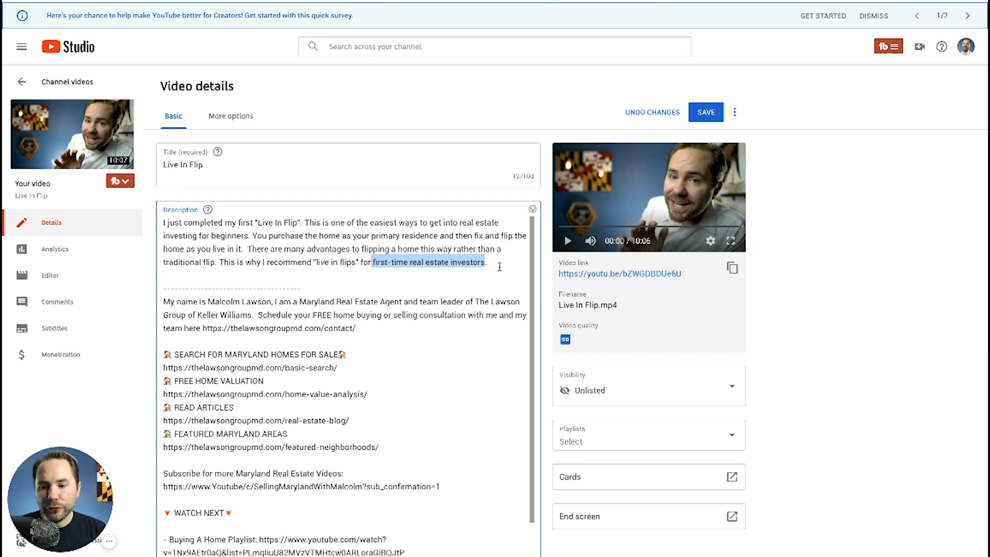
Change the video title to "How I Made $131,000 From My First Live In Flip" and save the video details.
triple_click(308, 164)
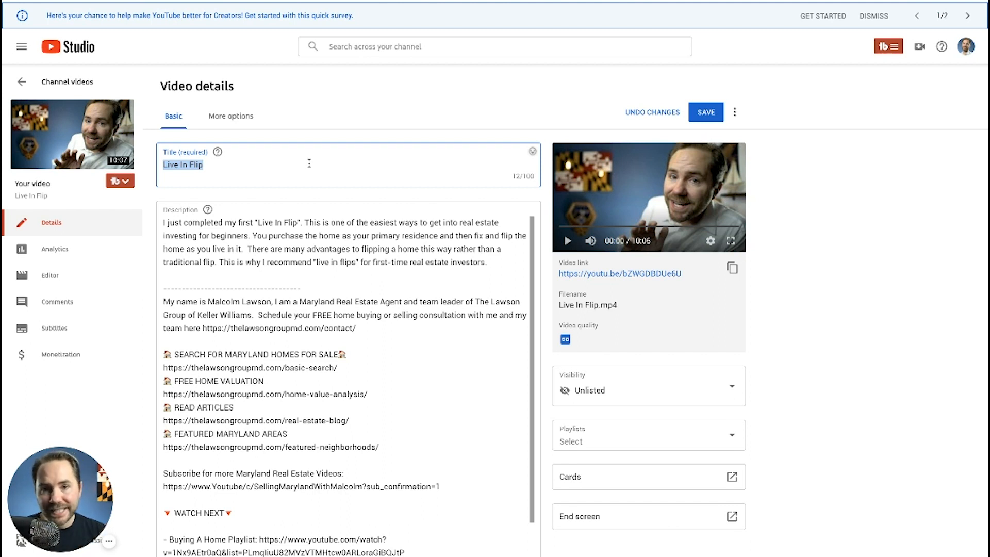
text(How I Made $131,000 From My First Live In Flip)
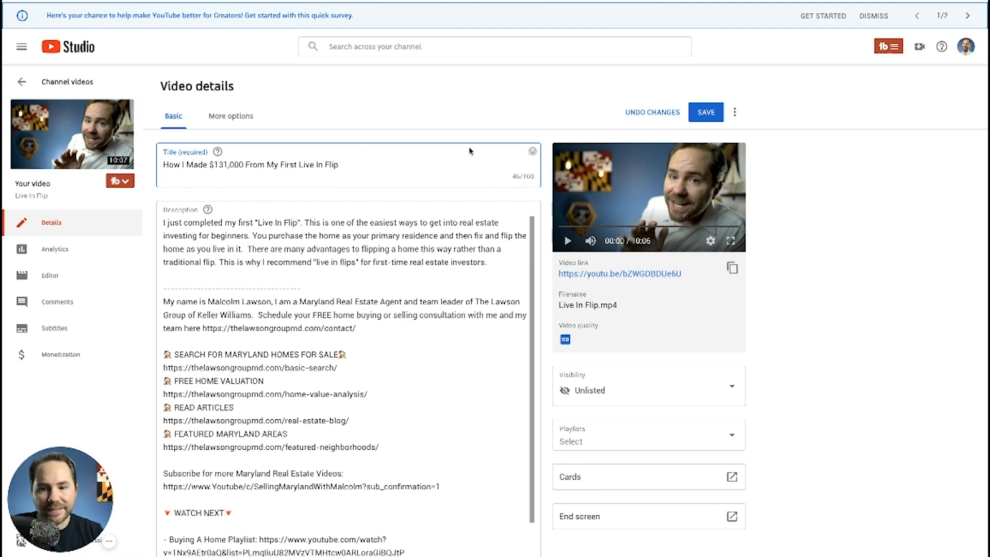
click(710, 120)
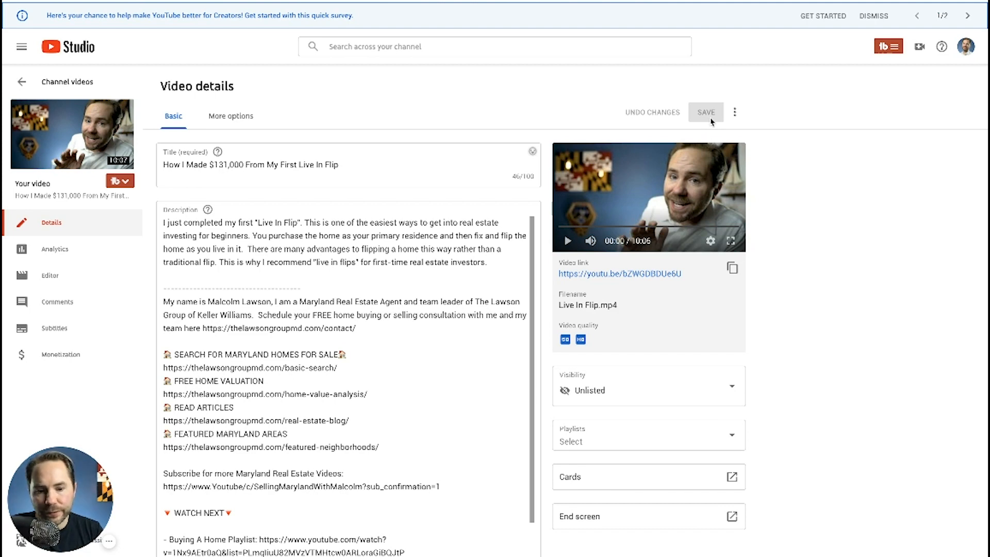
Add the video to the "Personal Finance & Real Estate Investing" playlist, leaving the visibility as Unlisted.
scroll(742, 206, down, 3)
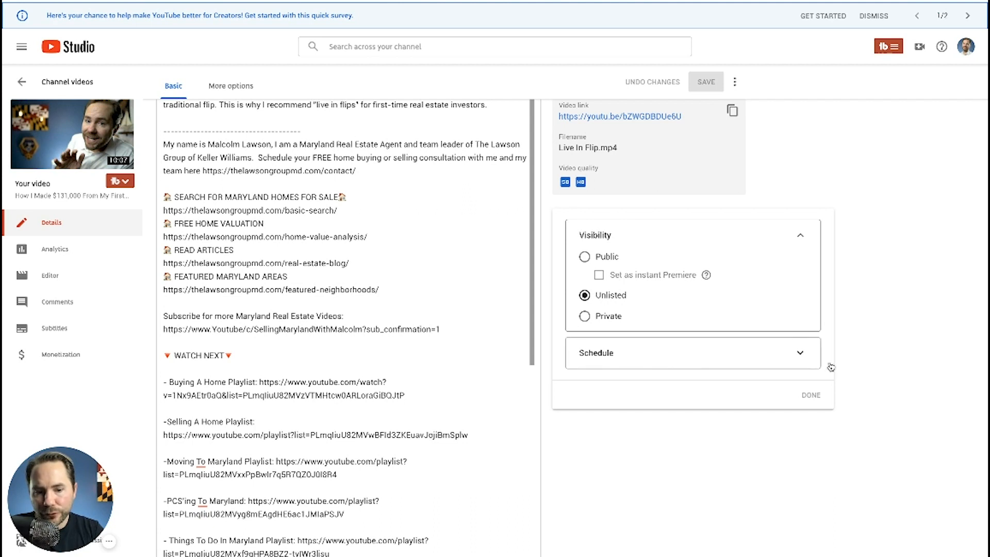
click(813, 398)
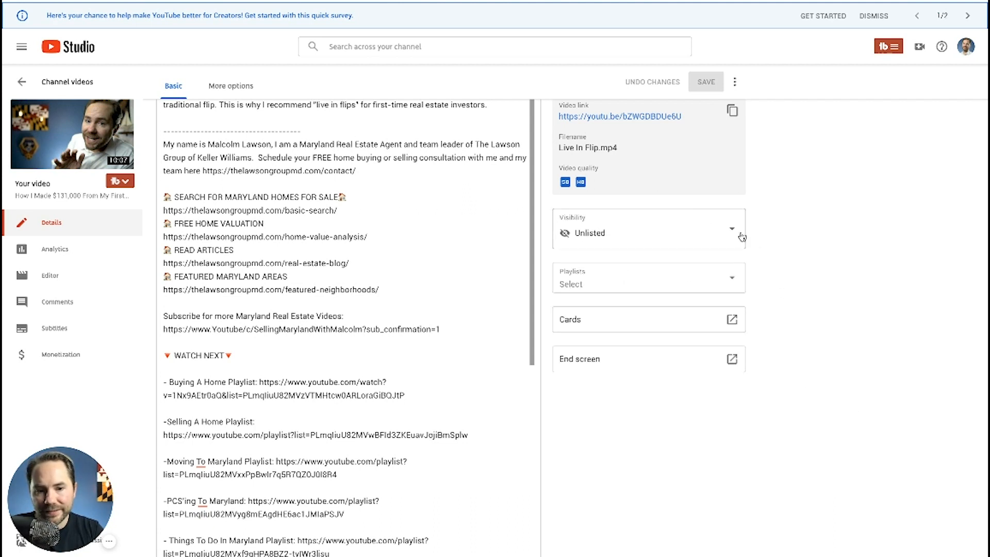
click(719, 279)
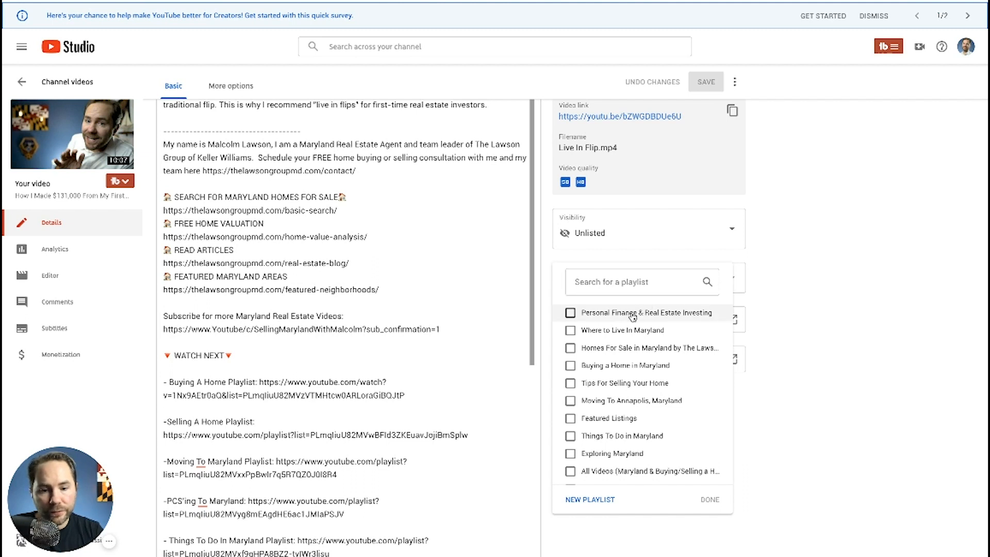
click(578, 314)
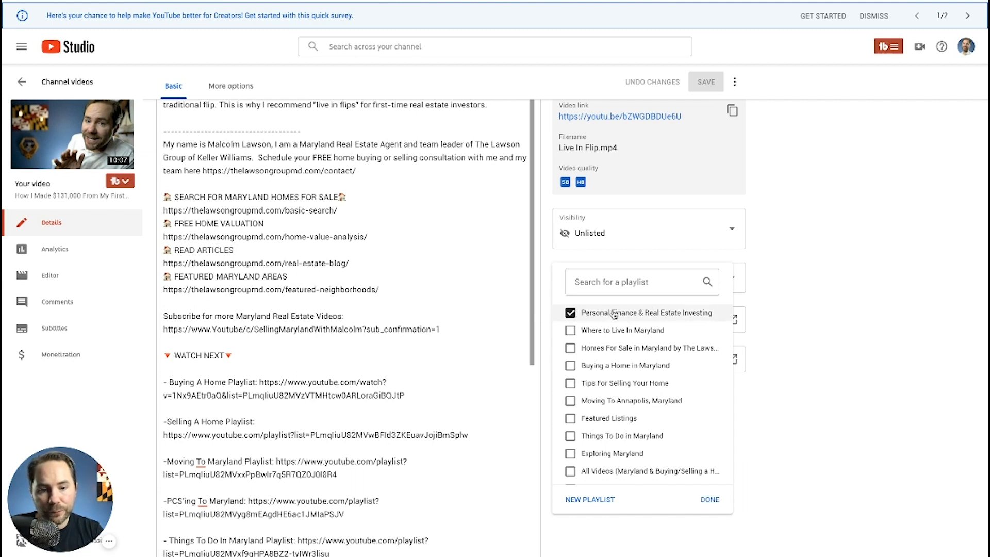
click(710, 500)
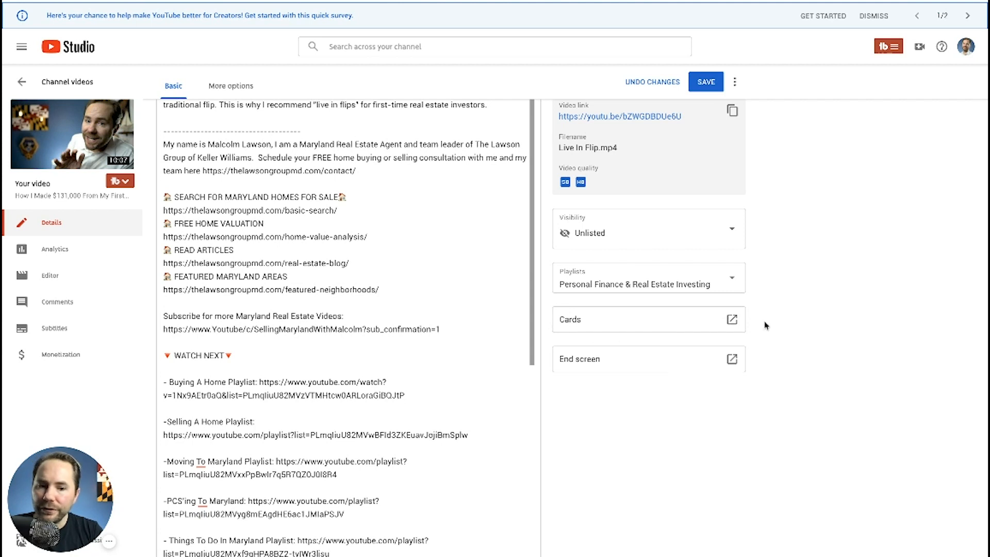
Open the end screen editor and play the video to about 9:51, where the end screen should start.
click(619, 366)
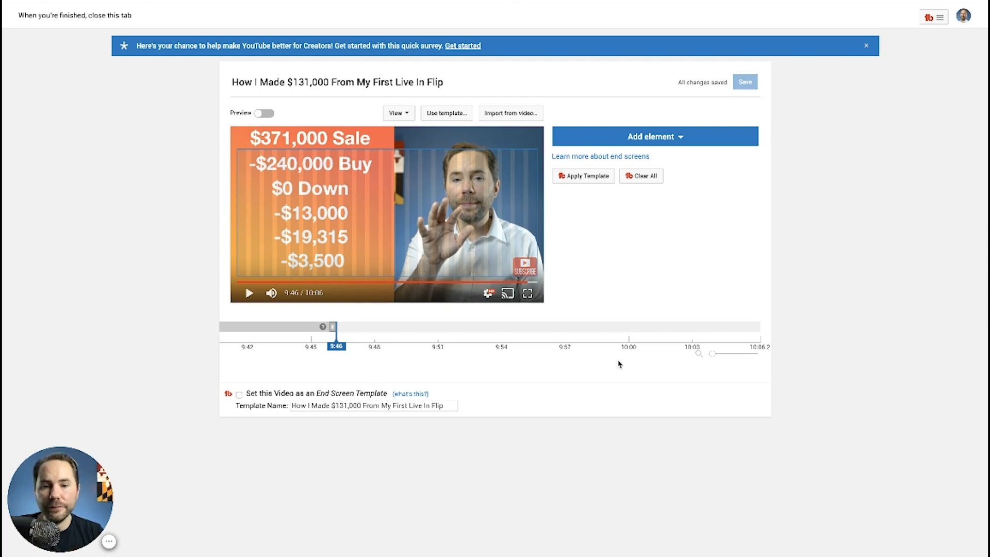
click(247, 298)
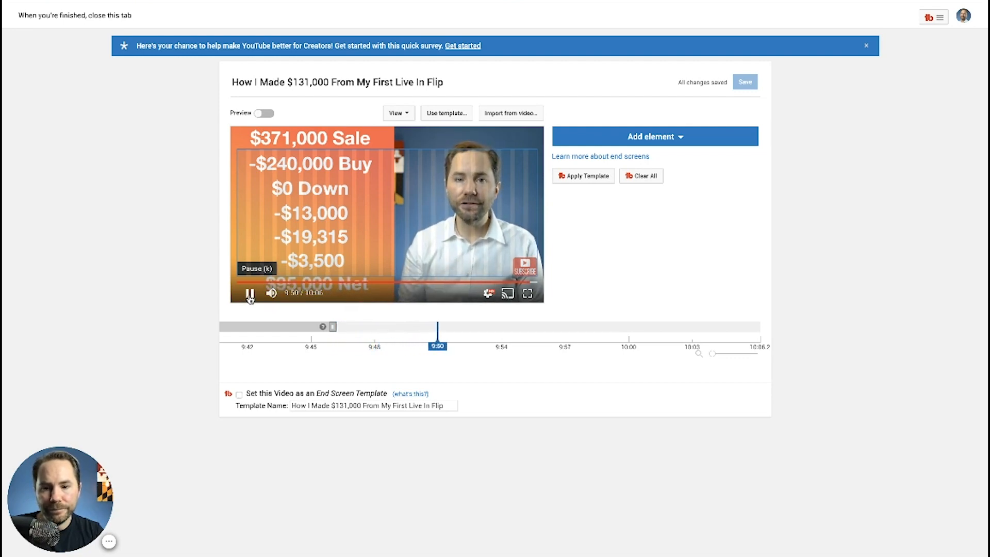
click(250, 298)
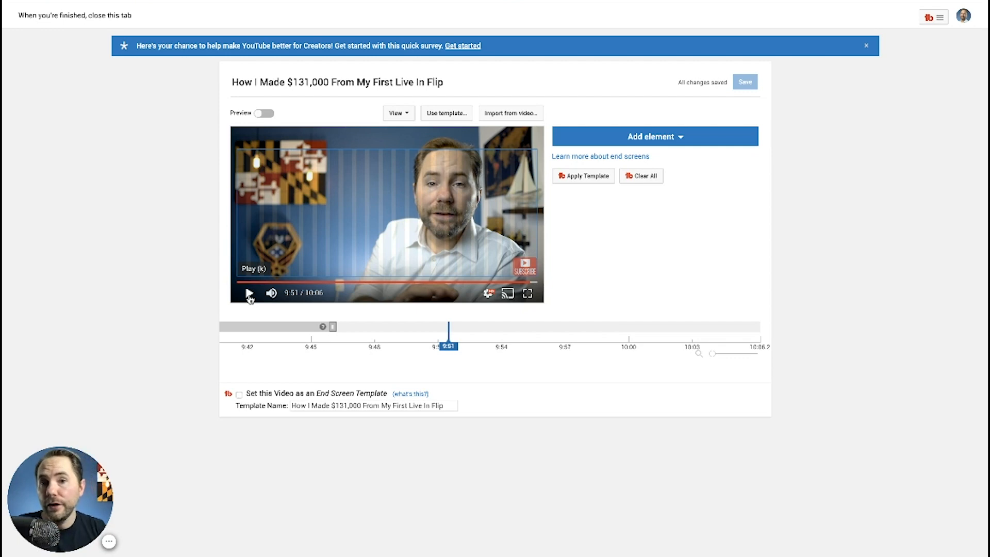
Start a new Video or Playlist end screen element with the option to choose a specific video or playlist.
click(705, 140)
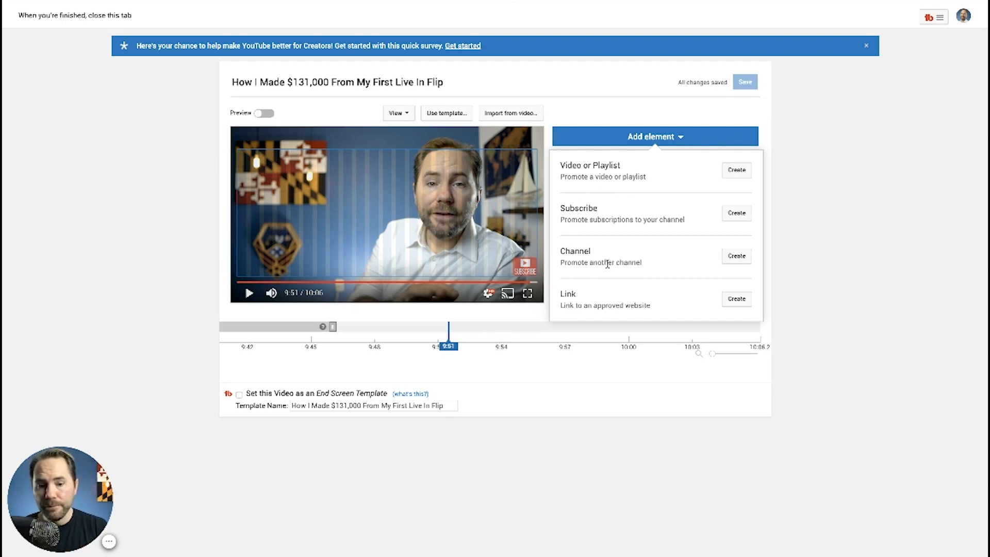
drag(559, 295, 574, 293)
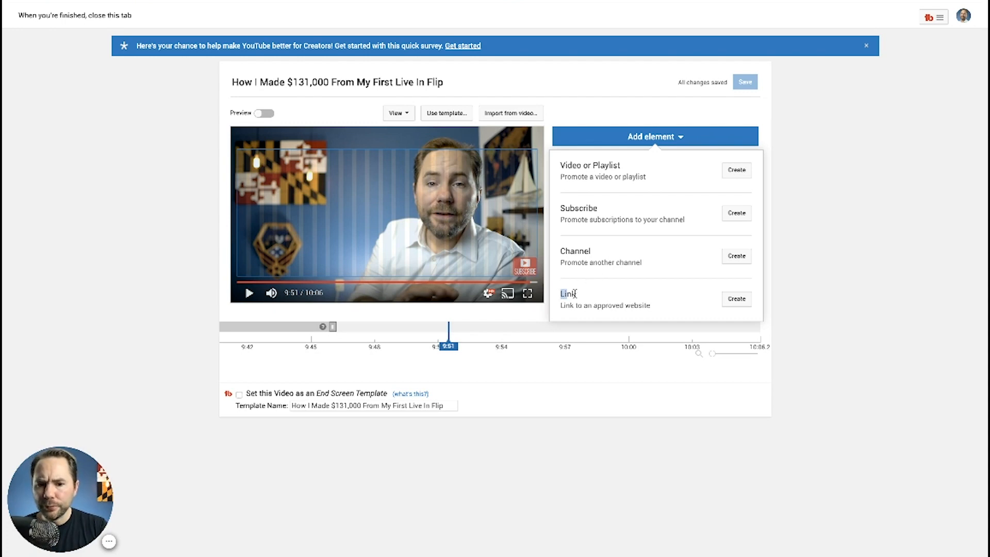
click(633, 308)
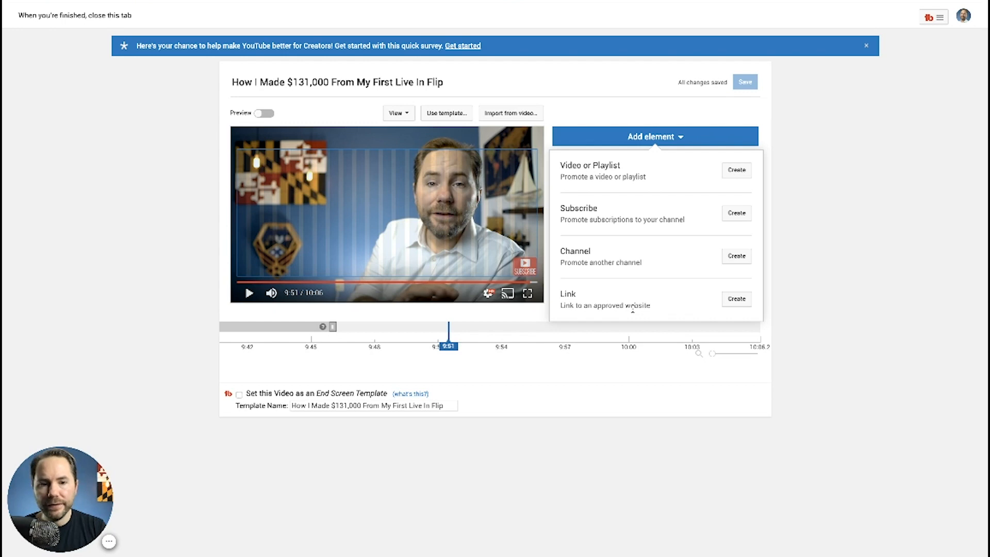
click(739, 170)
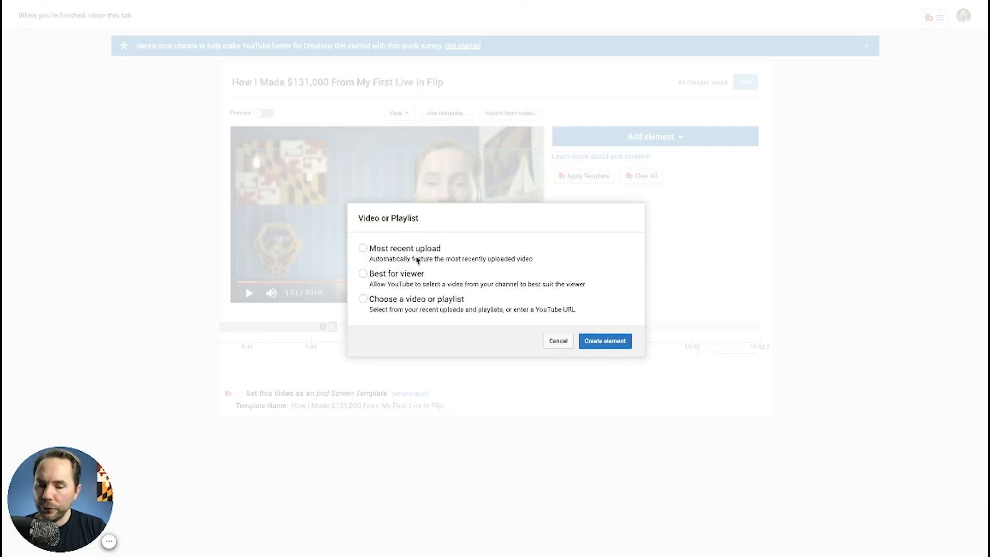
click(386, 278)
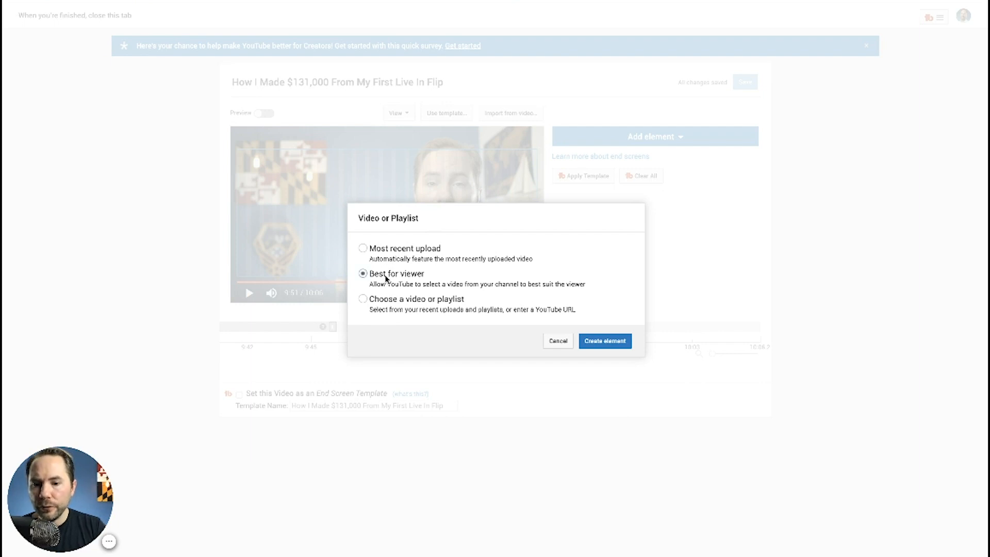
click(400, 301)
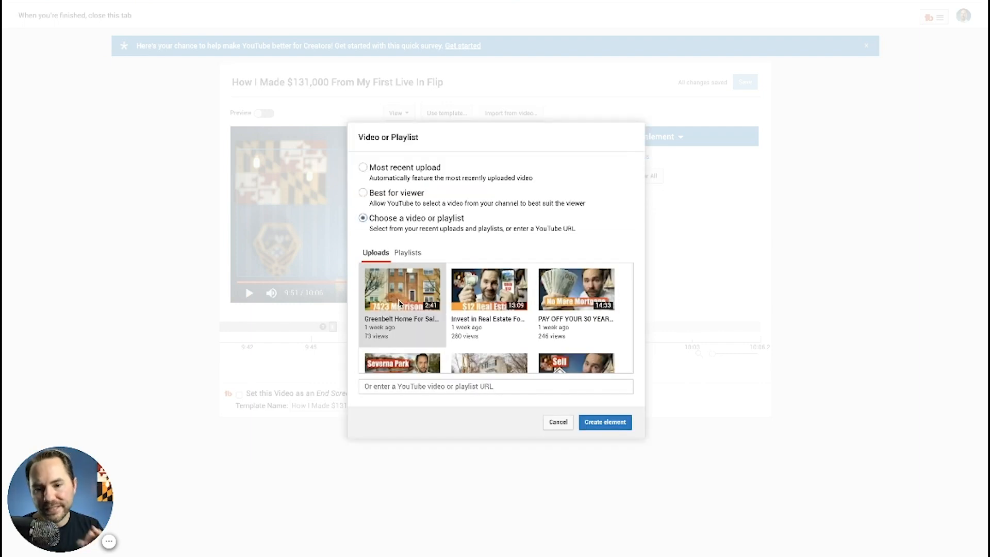
Select the "Personal Finance & Real Estate Investing" playlist and create the end screen element from it.
click(408, 253)
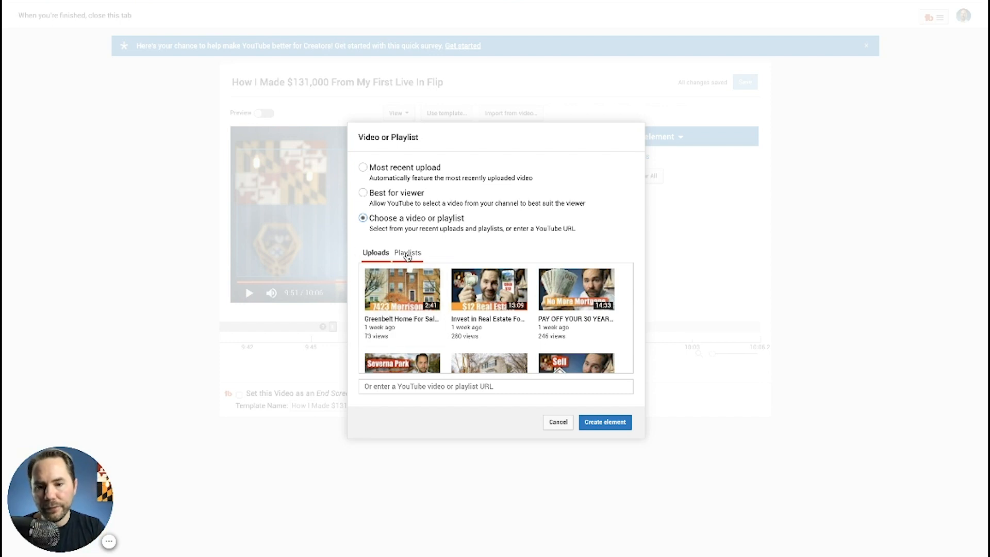
scroll(397, 294, down, 3)
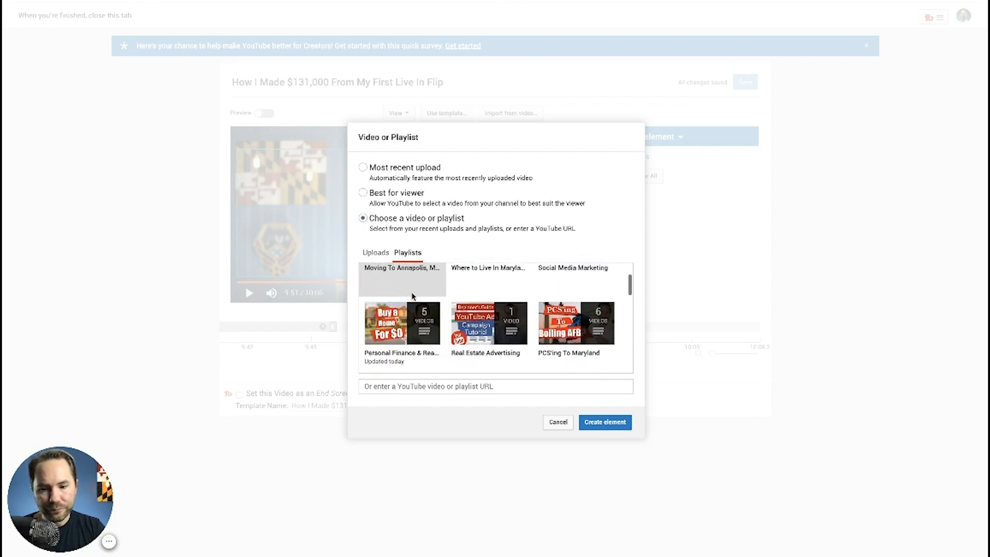
click(392, 298)
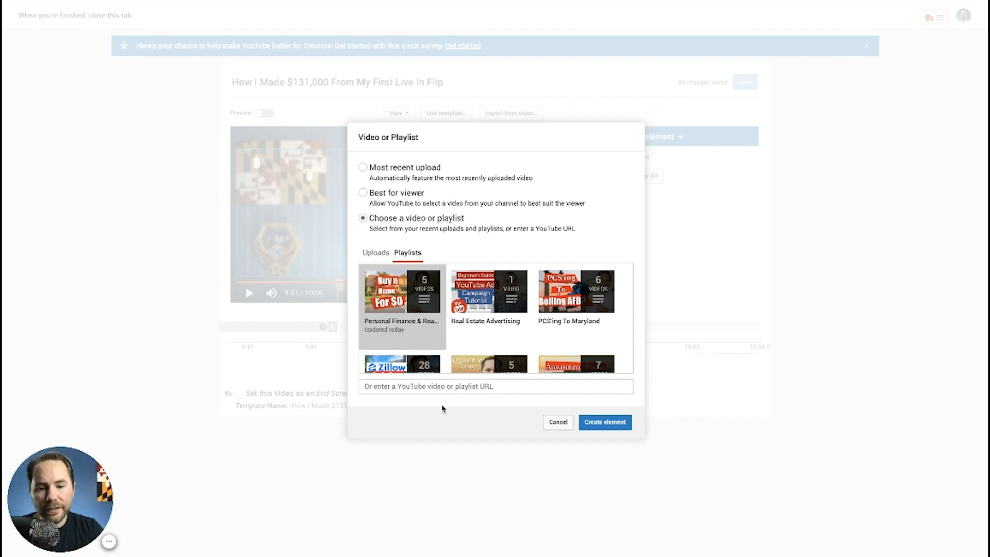
click(462, 388)
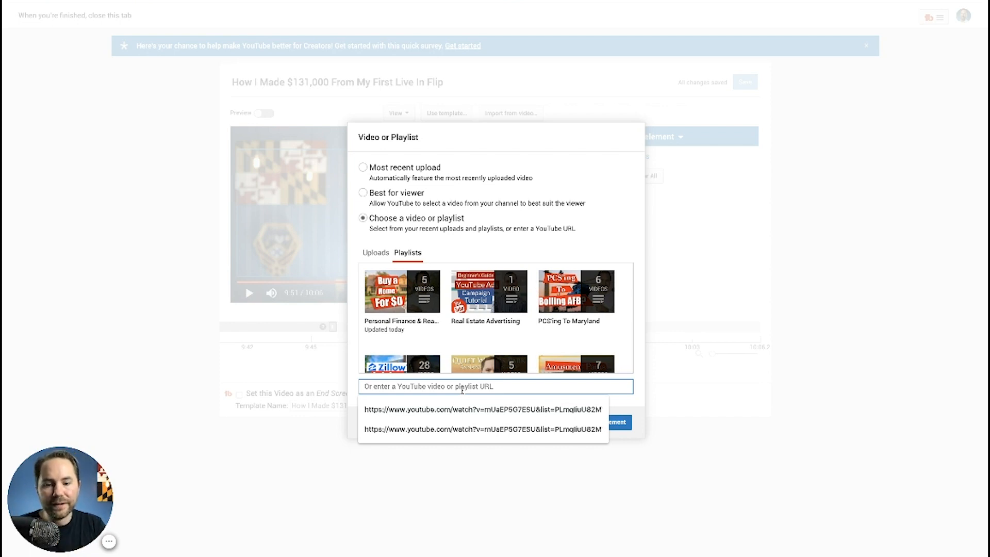
click(390, 287)
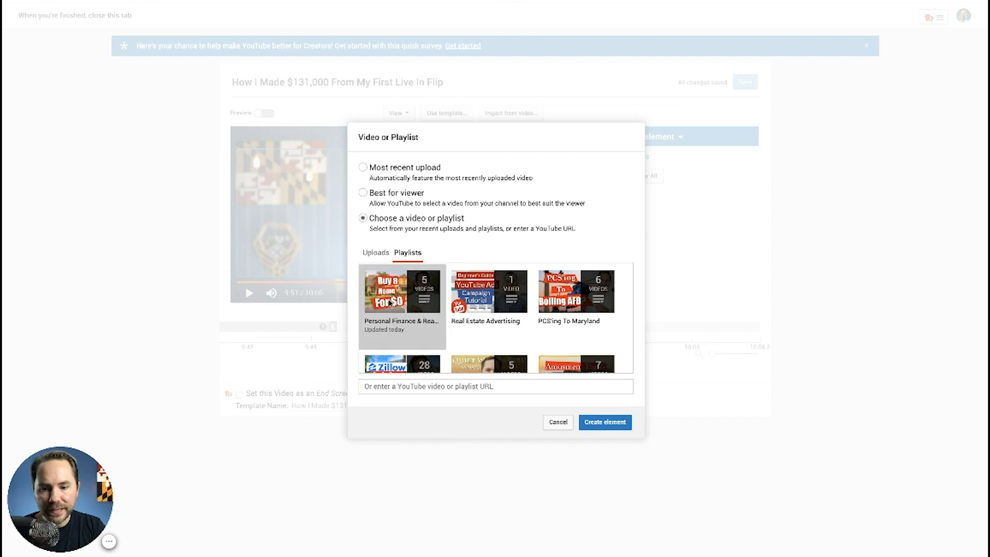
scroll(407, 297, down, 1)
click(606, 424)
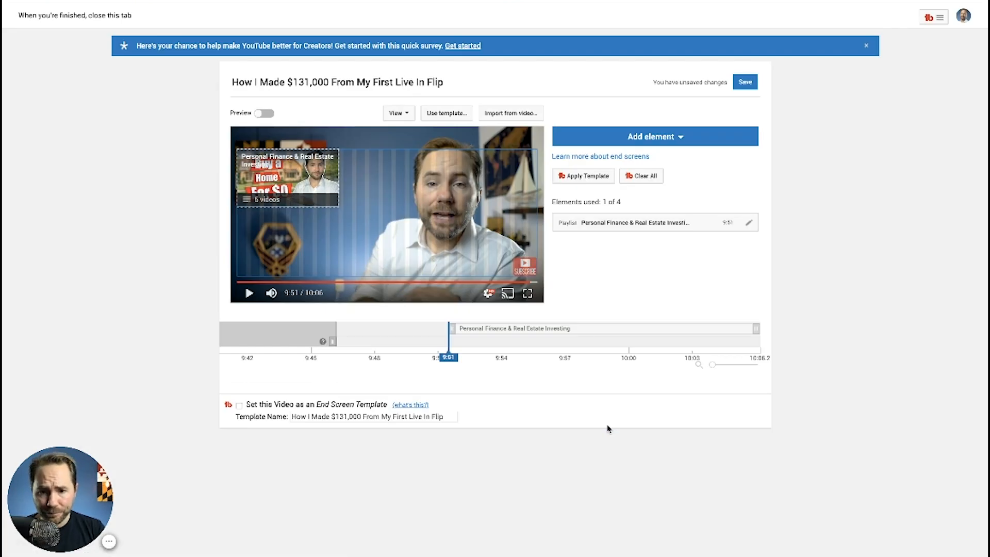
Enlarge the playlist element on the video with a slightly earlier start near 9:51, and check it by playing to about 9:57.
drag(309, 156, 337, 195)
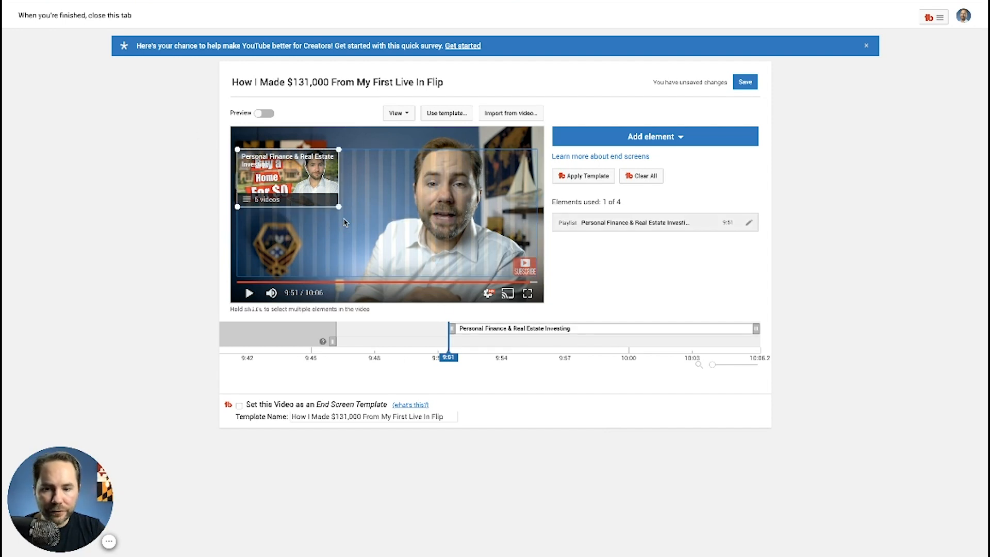
drag(338, 206, 379, 229)
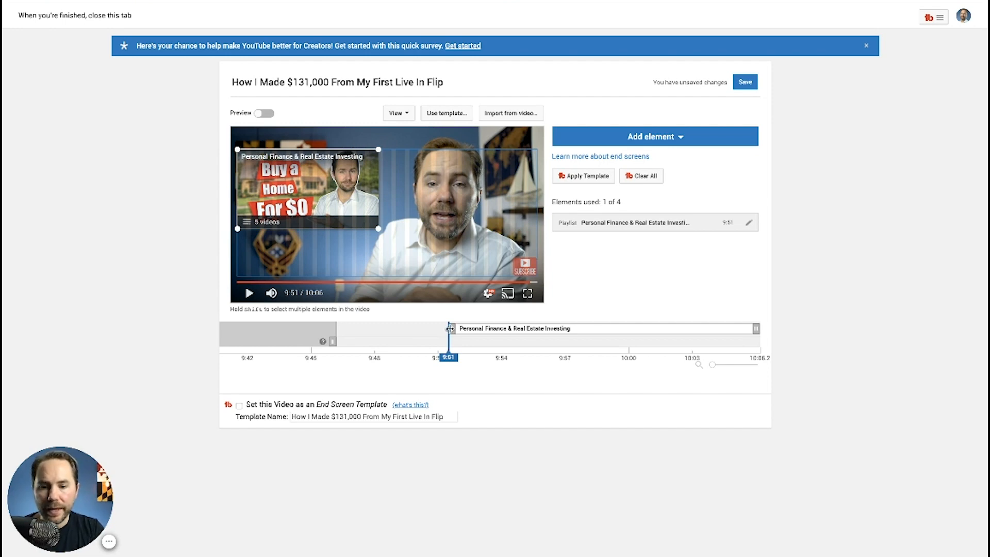
mouse_move(452, 328)
mouse_down()
mouse_move(335, 329)
mouse_move(444, 333)
mouse_up()
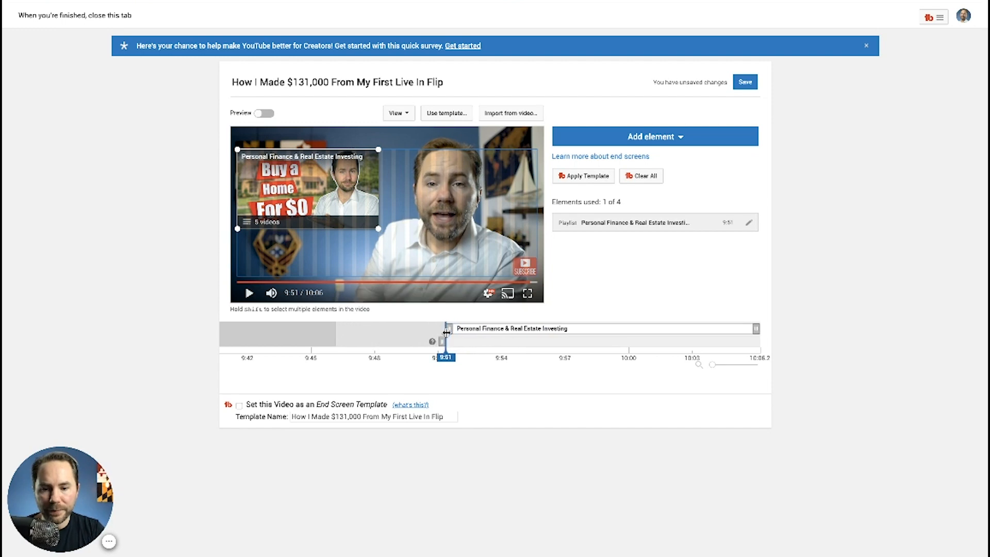
click(245, 300)
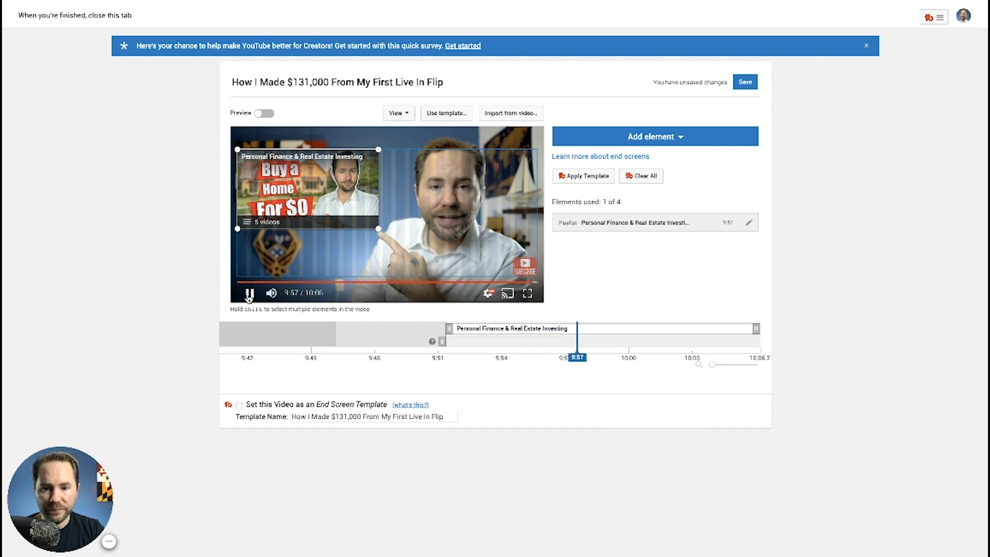
click(248, 295)
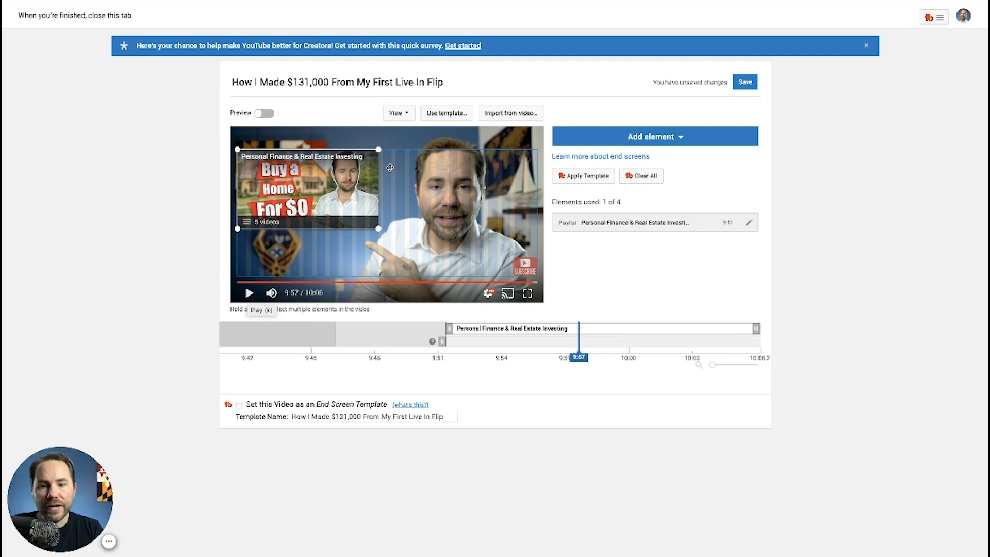
Save the end screen and select the third suggested thumbnail, the one with the orange figures panel, in the video details.
click(746, 82)
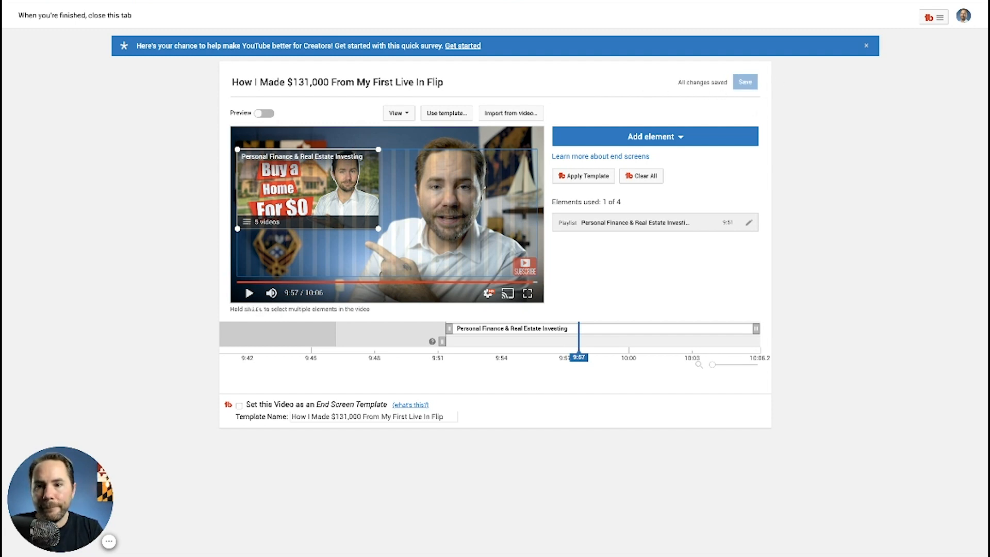
scroll(733, 414, down, 7)
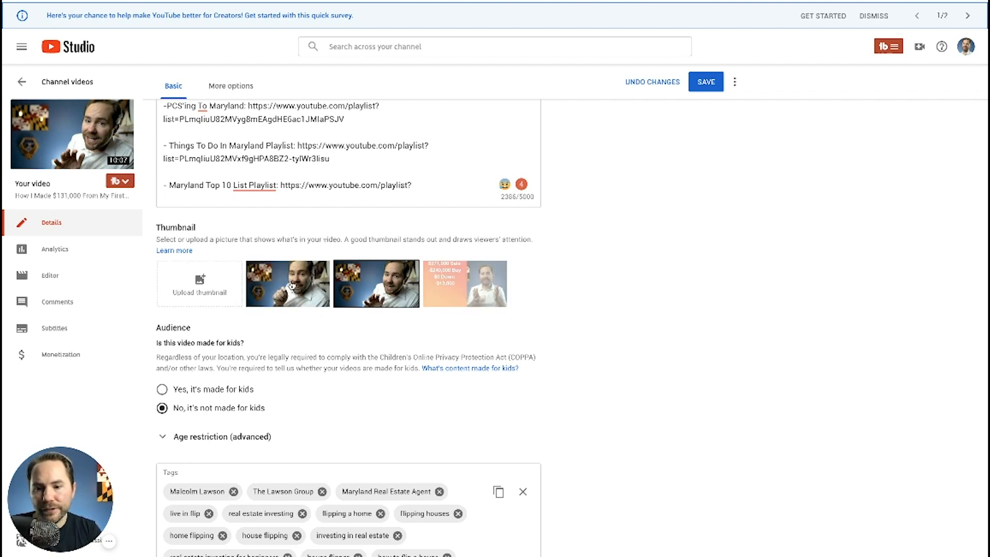
click(476, 304)
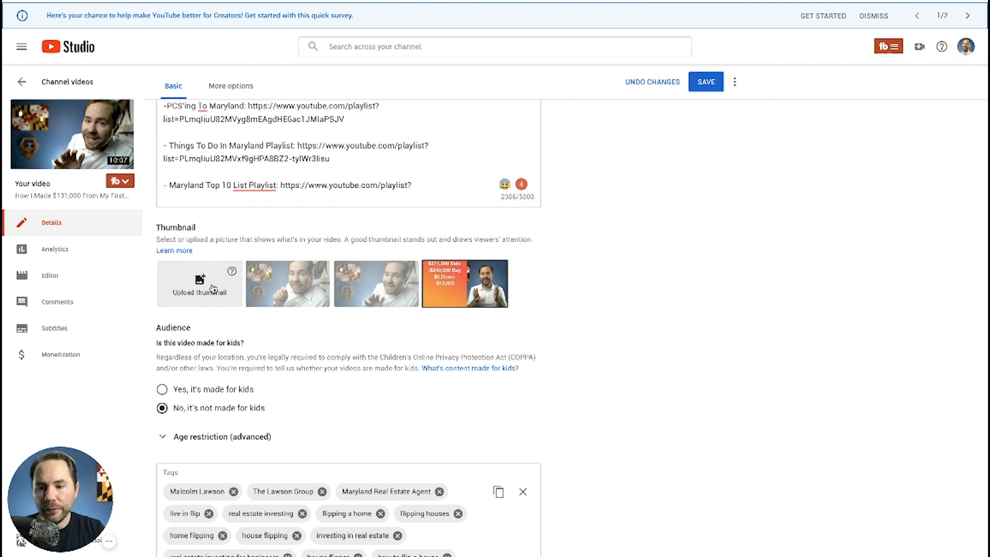
Upload a "$12 Real Estate" image from the "Invest In Real Estate For $12" folder as the custom thumbnail and save the video details.
click(213, 287)
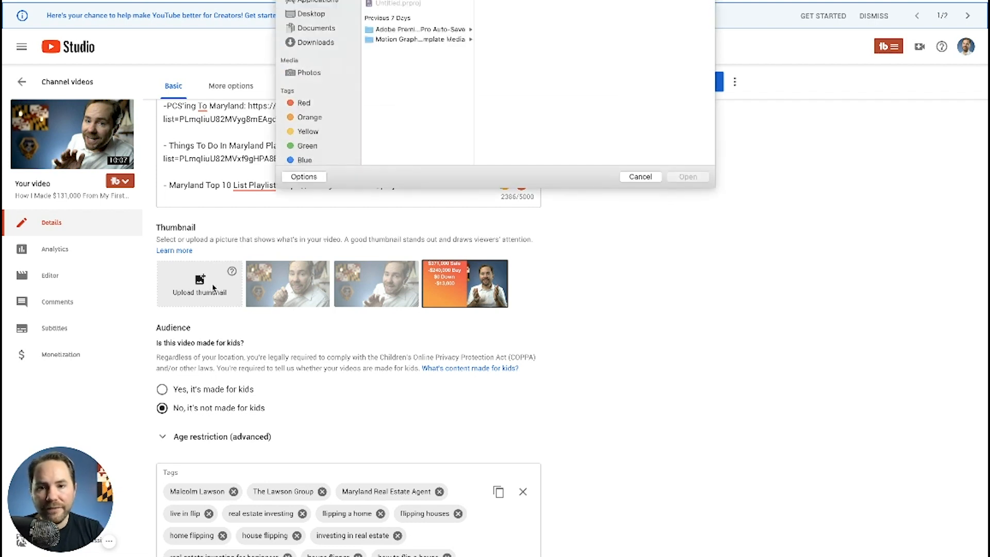
click(469, 0)
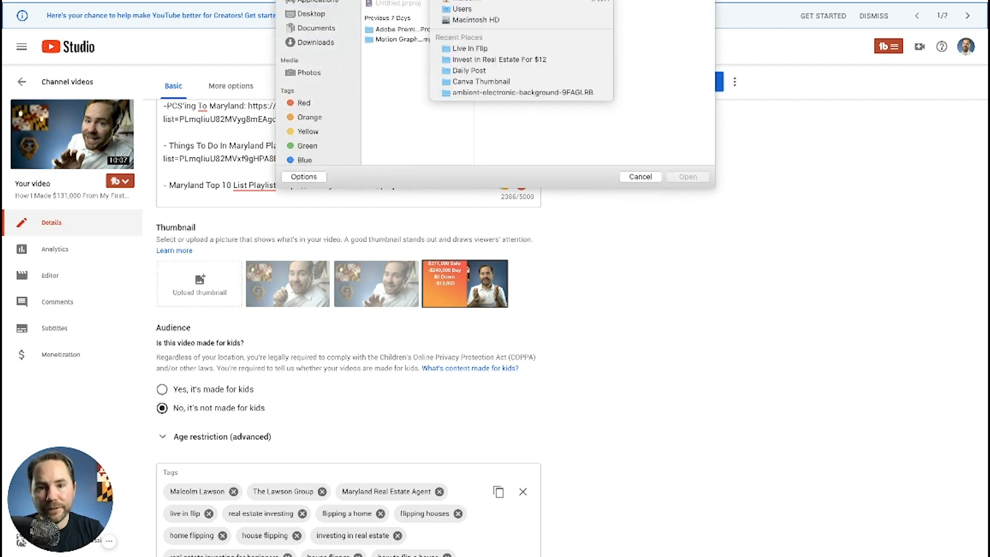
click(469, 0)
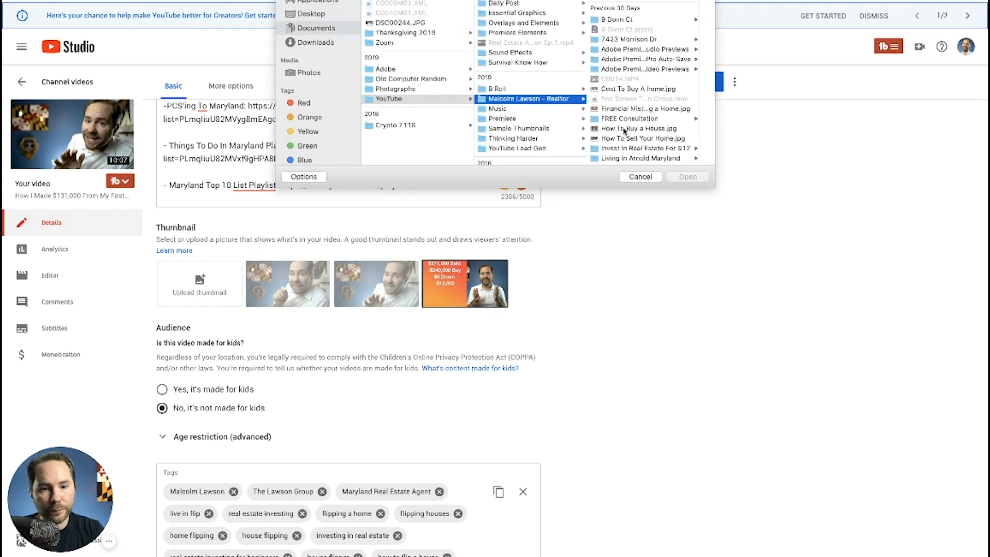
scroll(624, 142, down, 1)
click(624, 141)
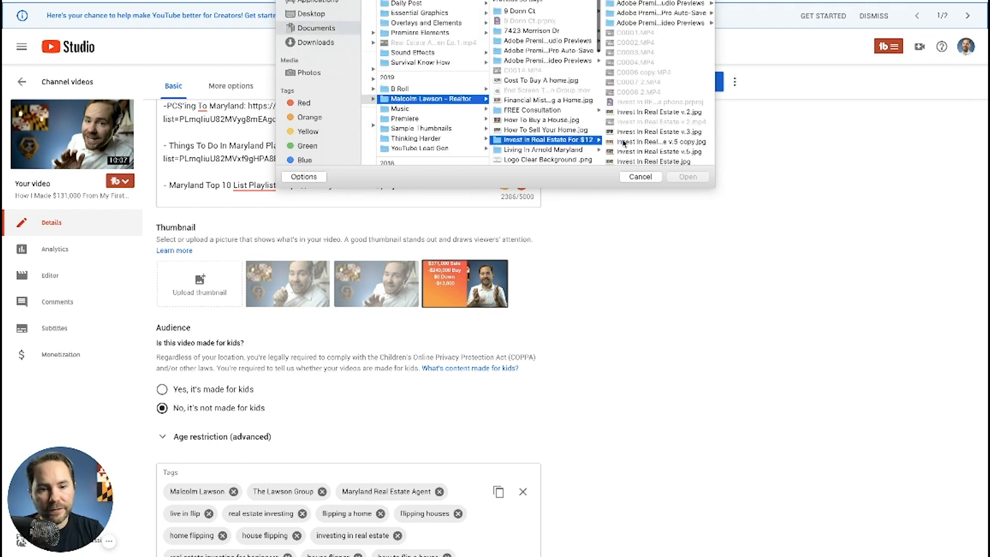
click(652, 0)
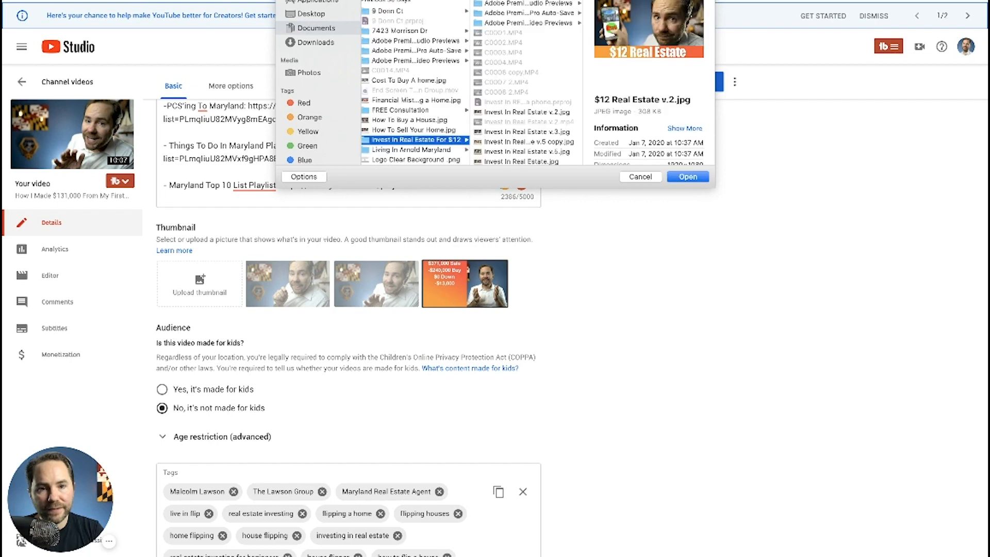
click(526, 0)
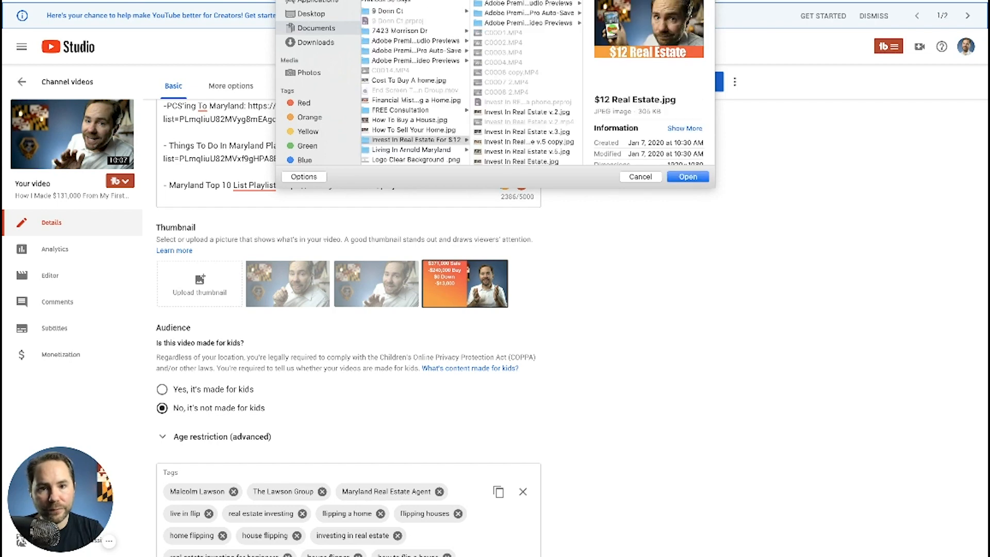
key(Up)
click(691, 177)
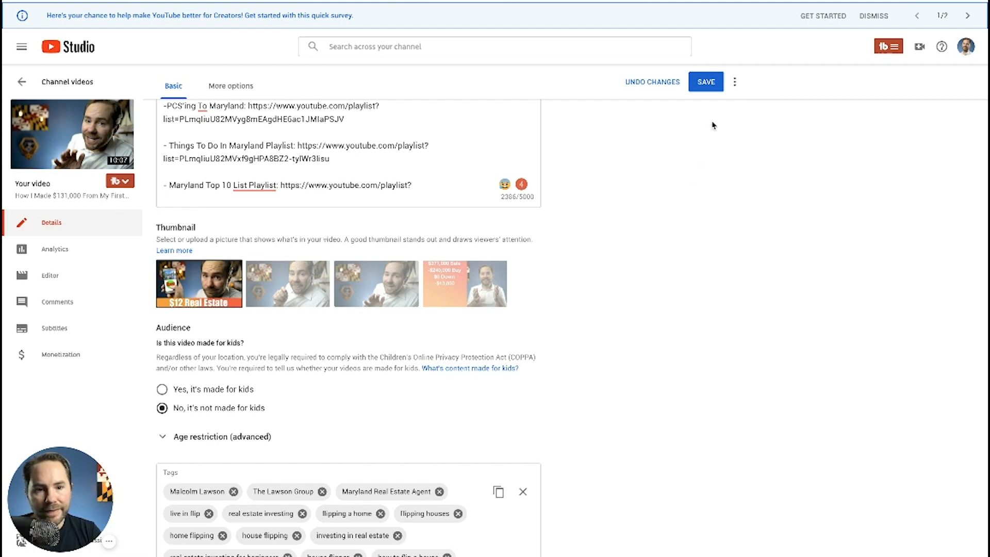
click(706, 85)
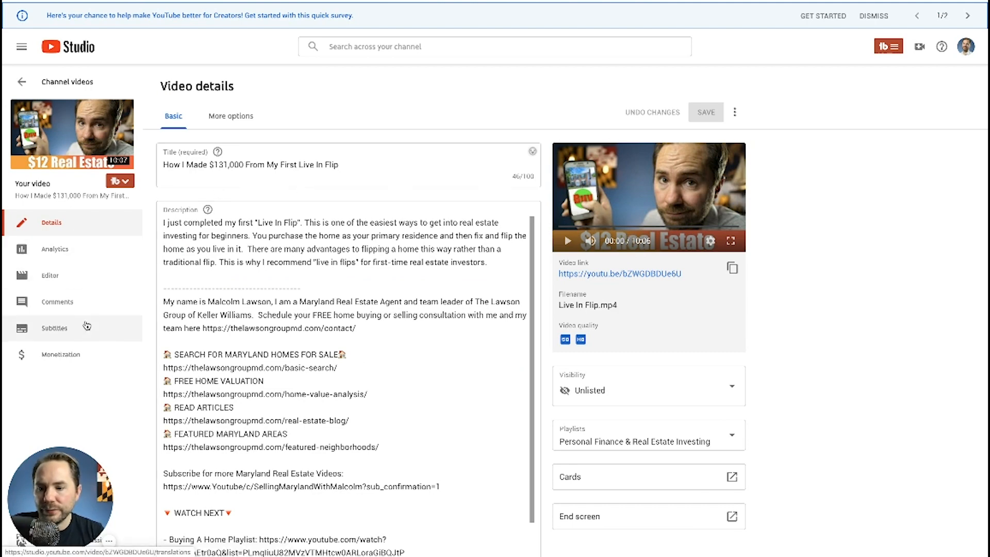
Open the automatic English subtitles for editing in Classic Studio and play the video to about 0:04 to check the captions.
click(89, 333)
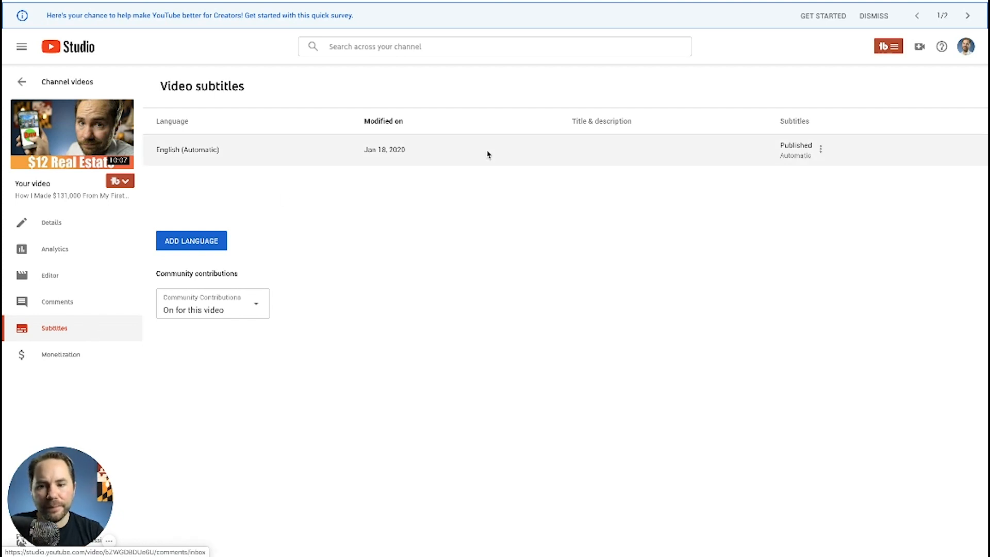
click(820, 150)
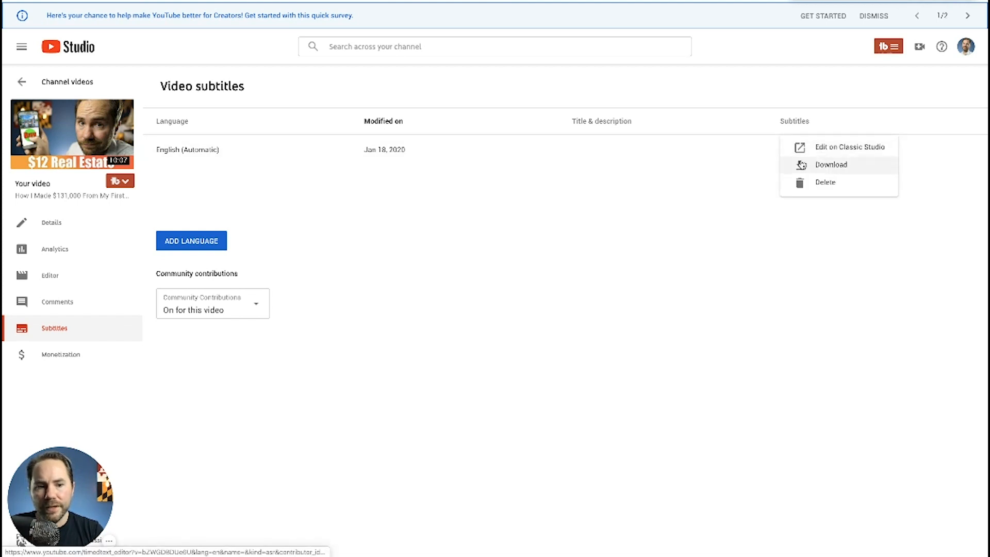
click(859, 149)
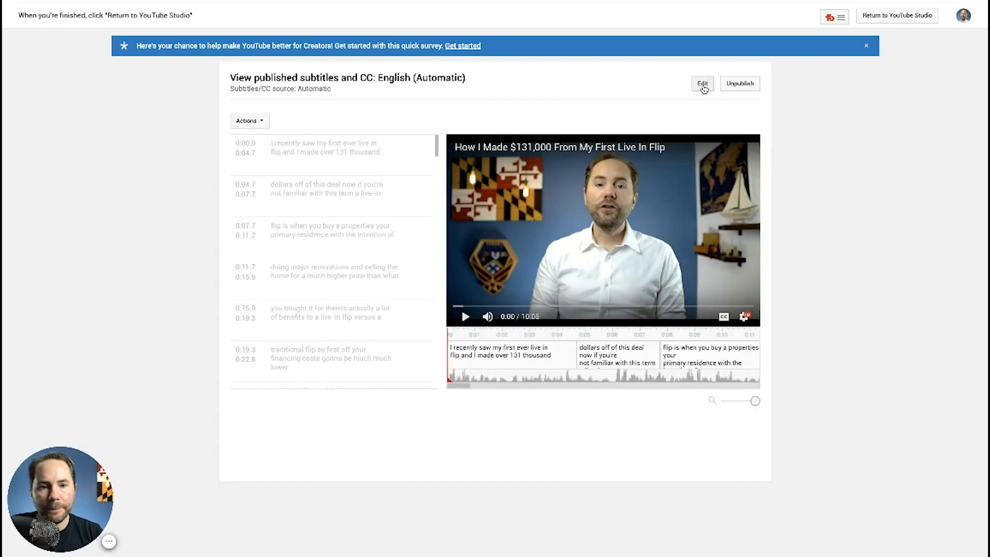
click(702, 84)
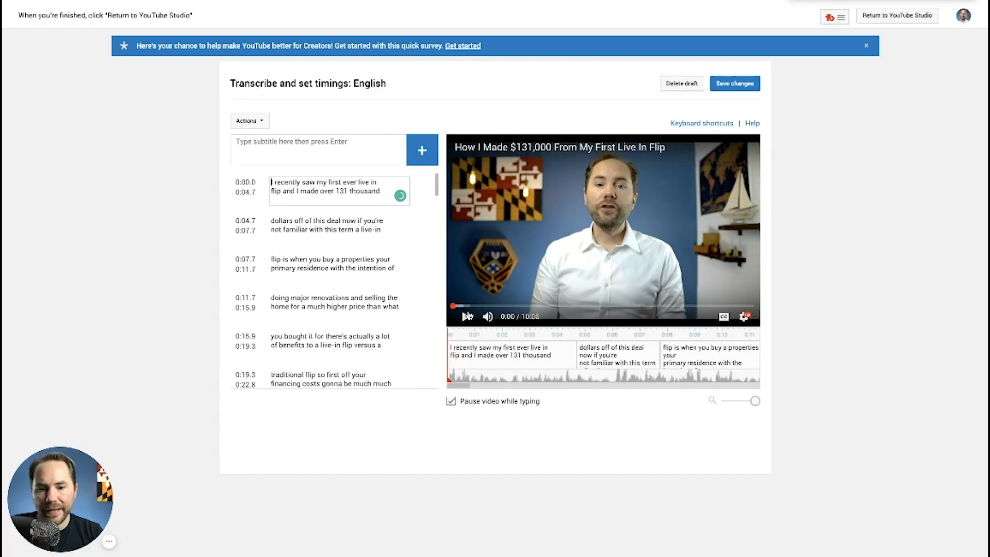
click(467, 316)
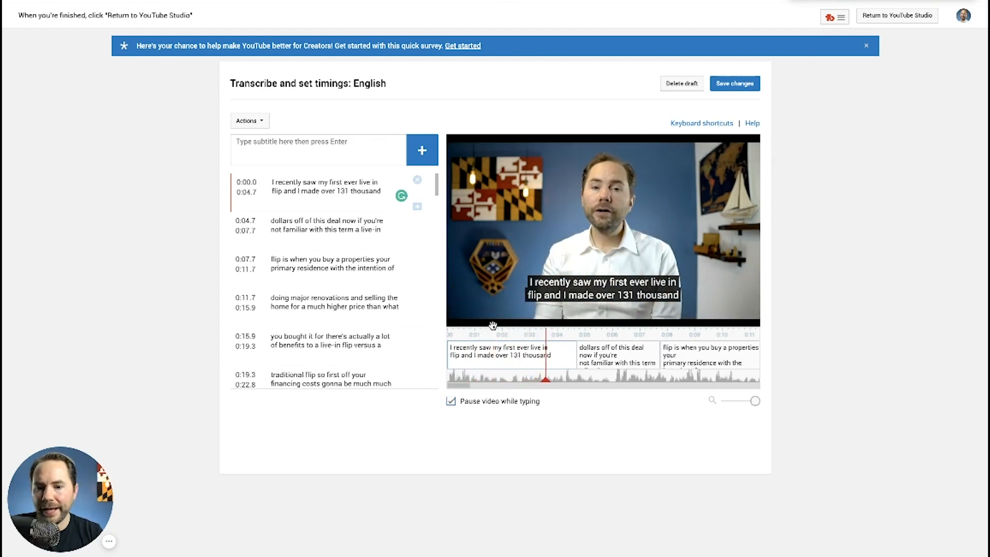
click(466, 316)
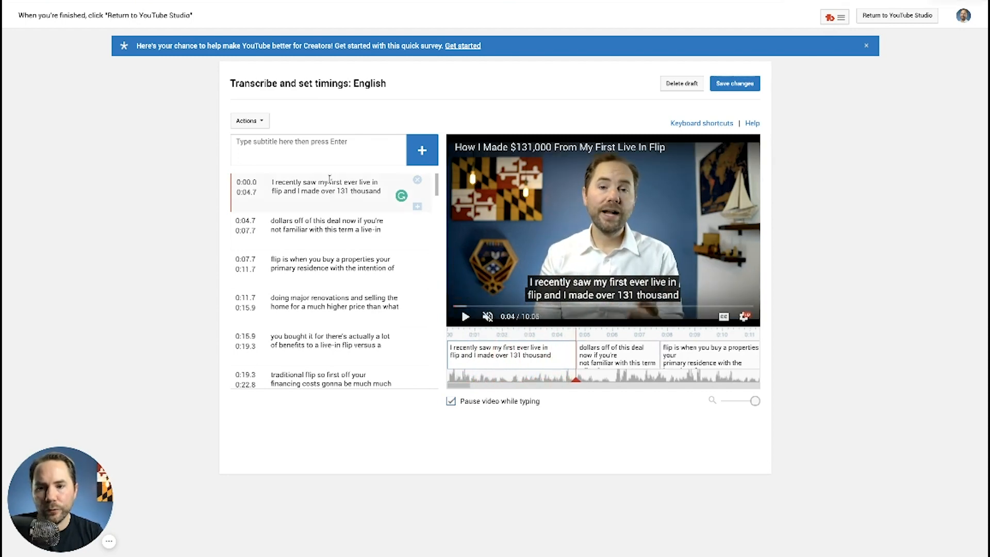
Start a file upload for the English subtitles with the Subtitles file type and cancel it.
click(260, 122)
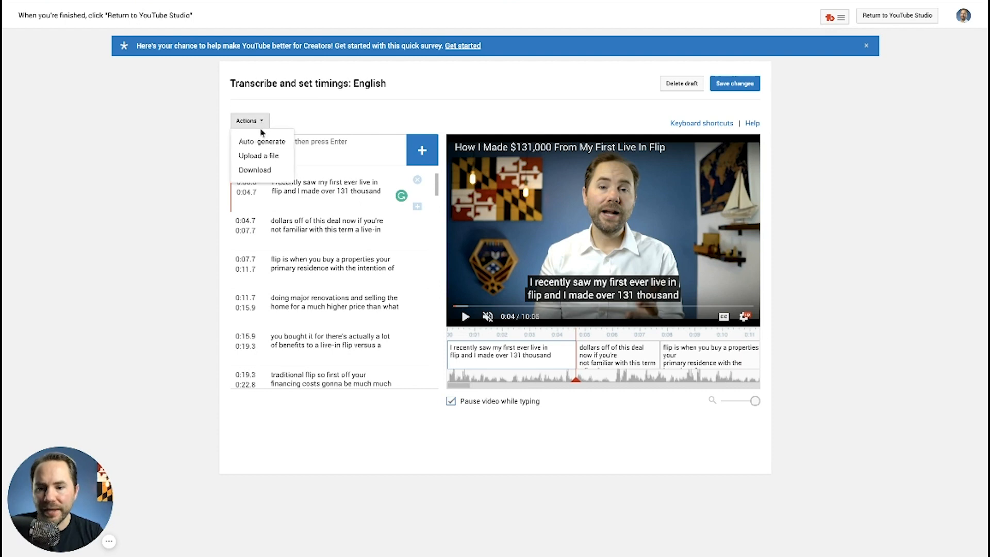
click(266, 157)
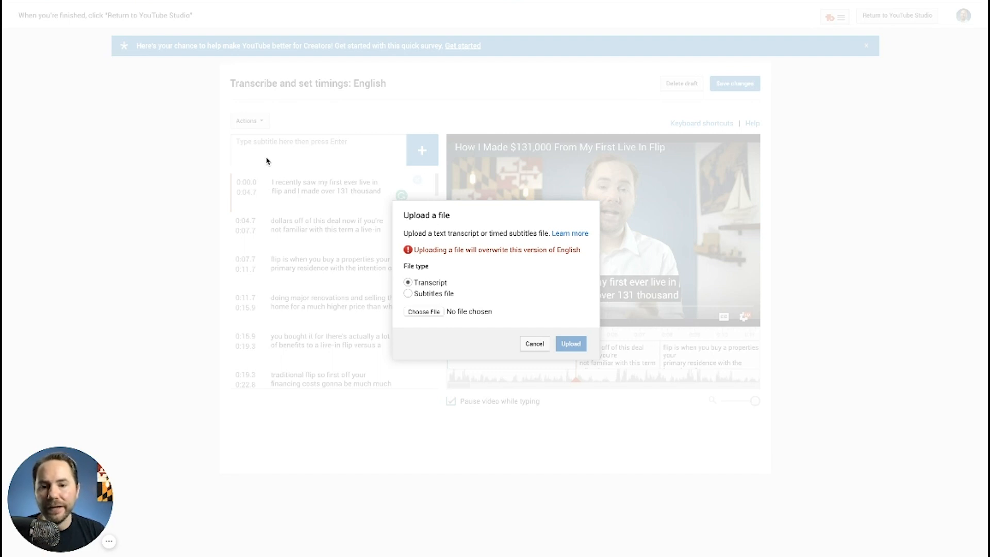
click(408, 294)
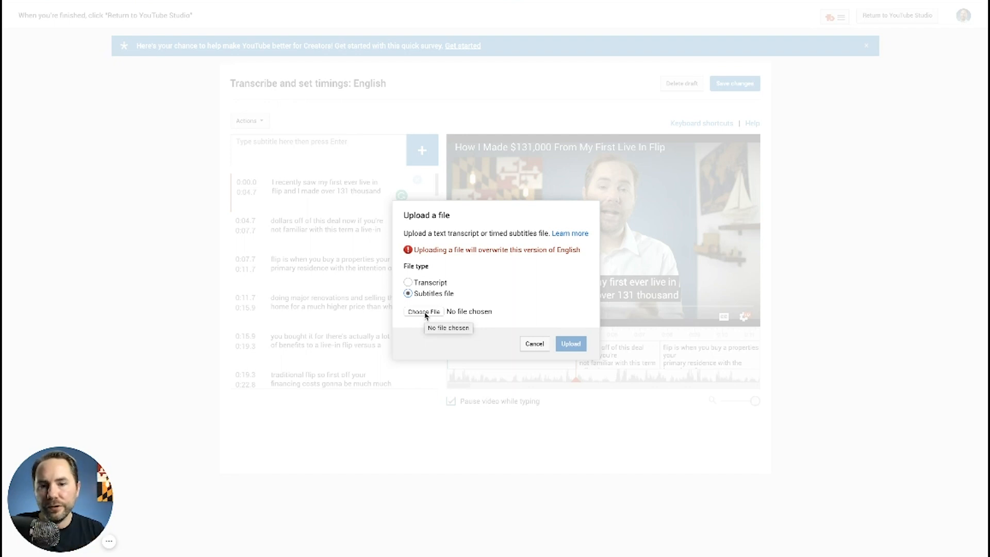
click(535, 344)
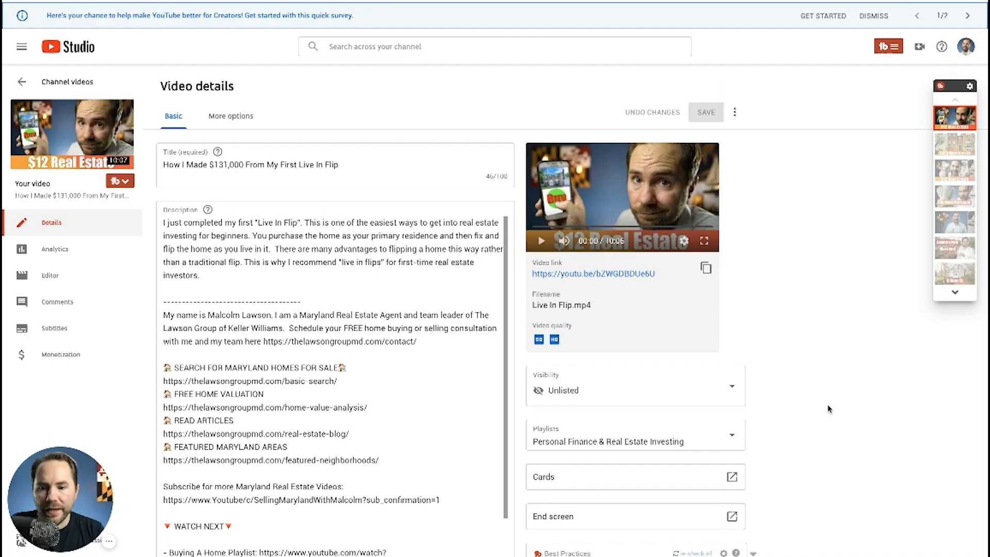
Review the video details down to the tags and set the video's visibility to Public.
scroll(834, 416, down, 5)
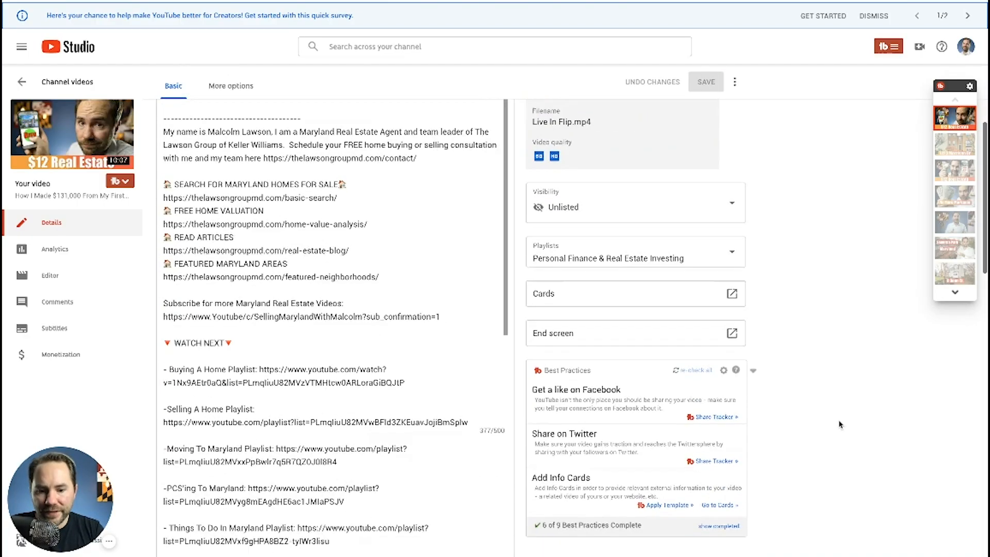
scroll(839, 424, down, 9)
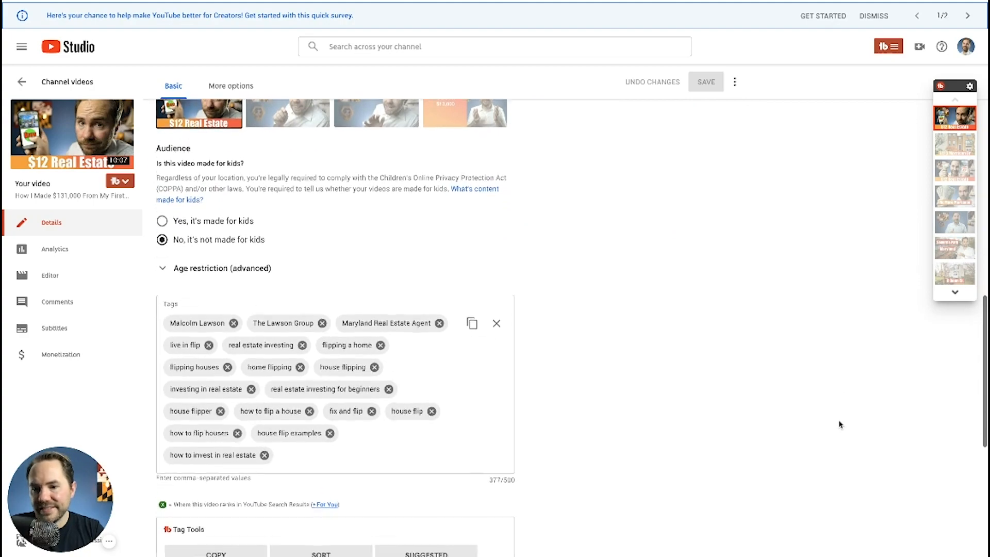
scroll(839, 424, up, 6)
scroll(839, 424, up, 7)
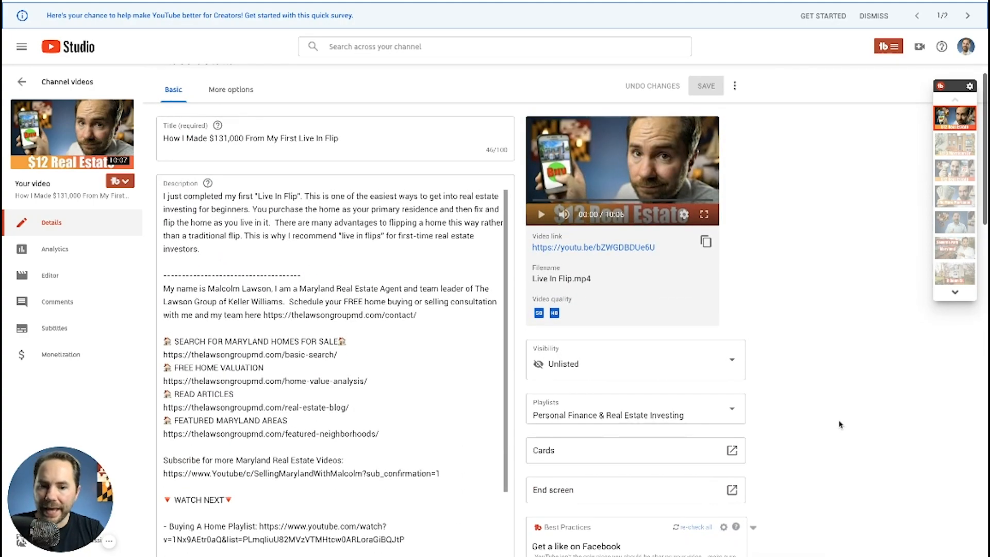
click(720, 348)
click(558, 363)
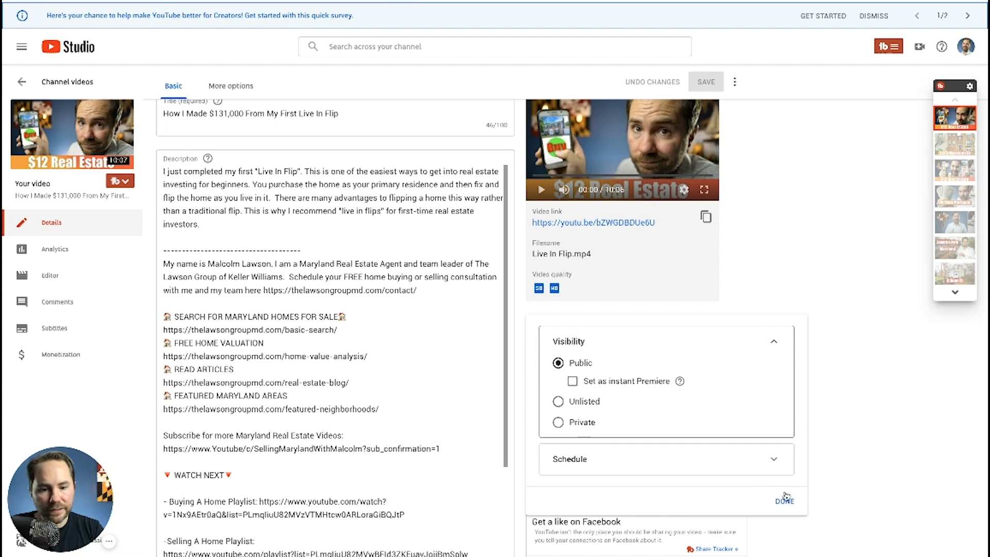
click(779, 503)
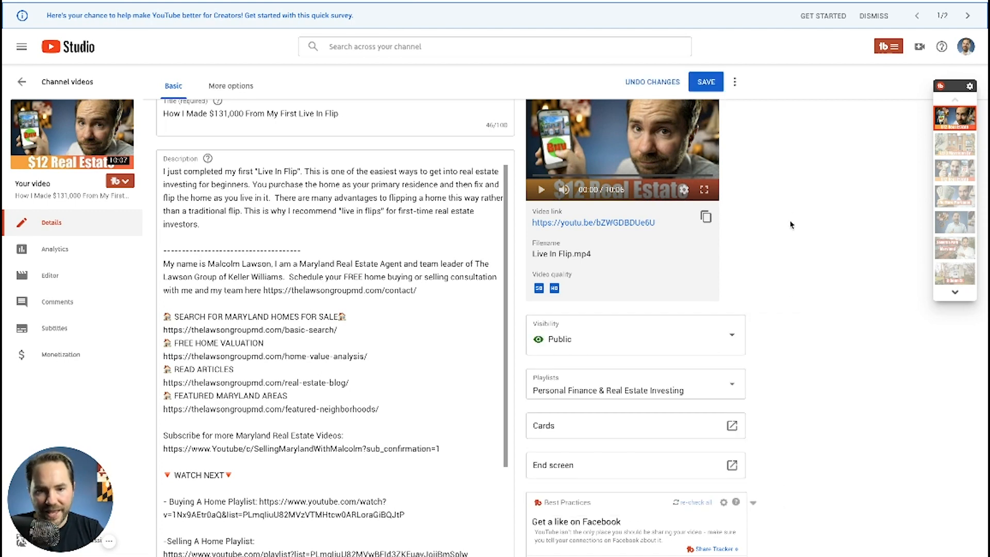